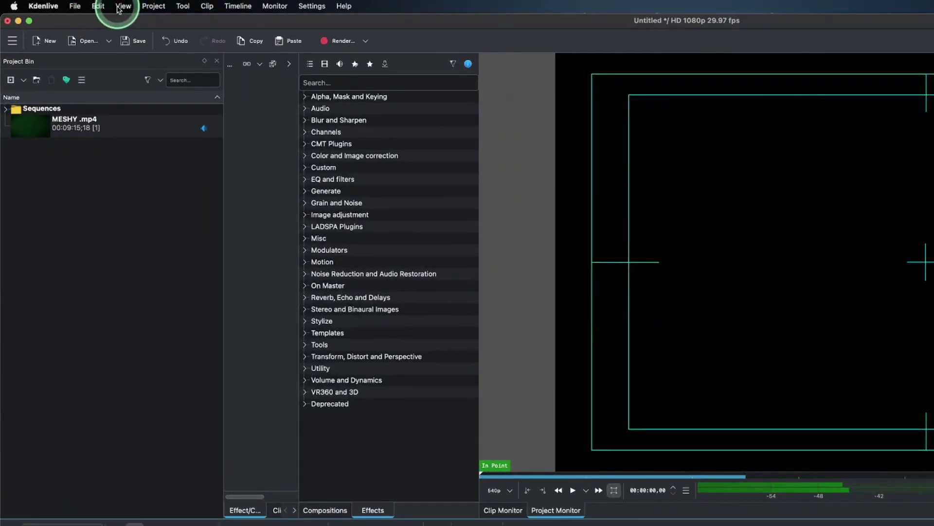
Open the View menu to list the workspace panels that can be shown
left_click(118, 7)
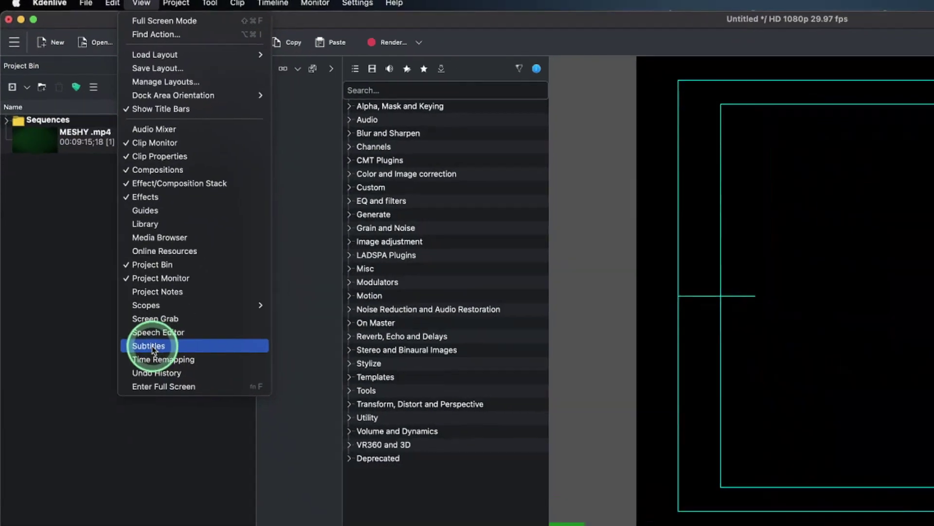
Show the Subtitles panel, dock it beside the effect stack and resize the project bin and panels
left_click(184, 404)
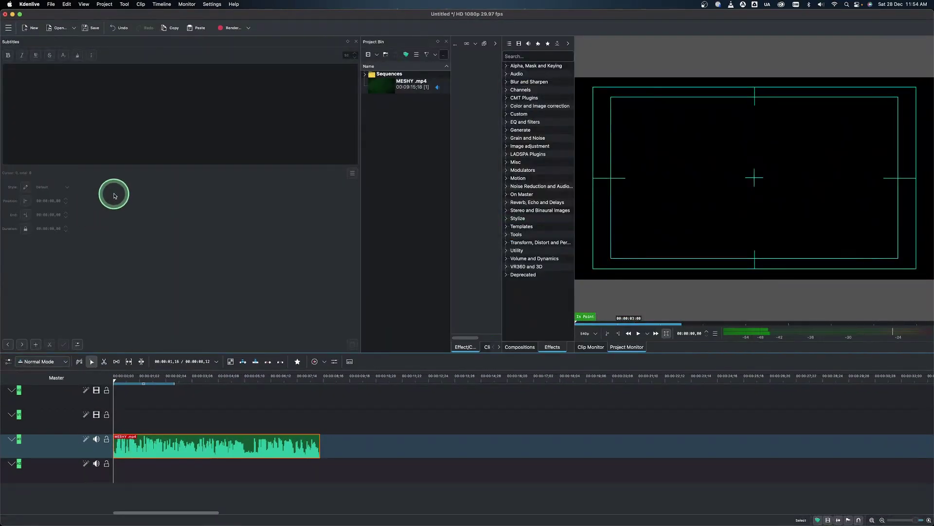
left_click_drag(341, 142, 267, 141)
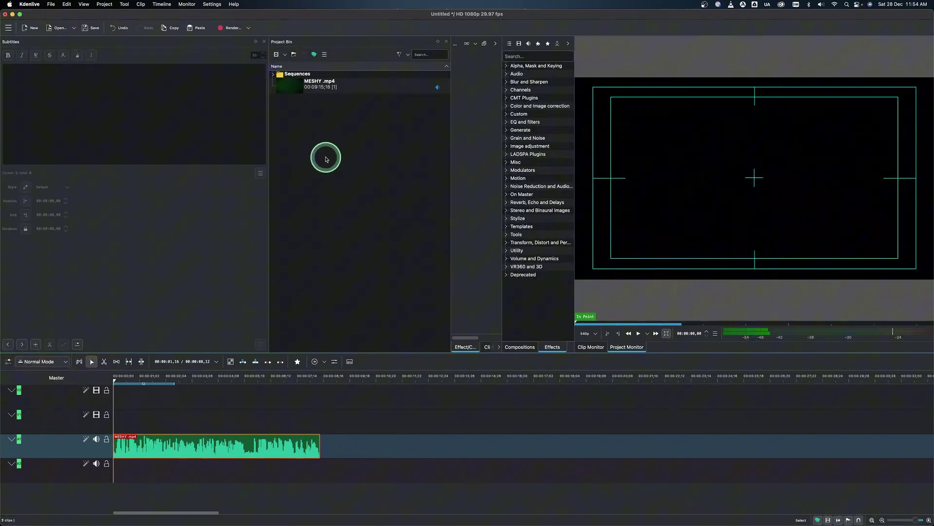
left_click_drag(183, 42, 392, 108)
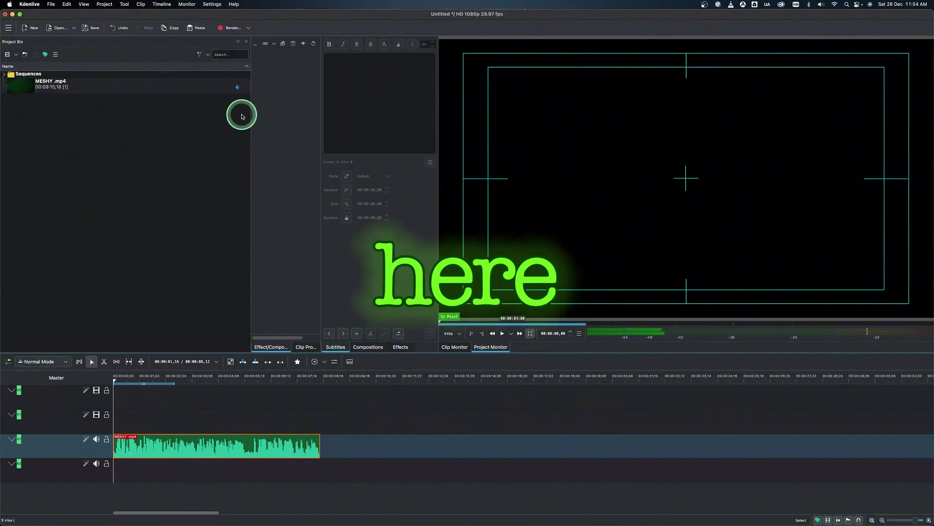
left_click_drag(250, 112, 113, 112)
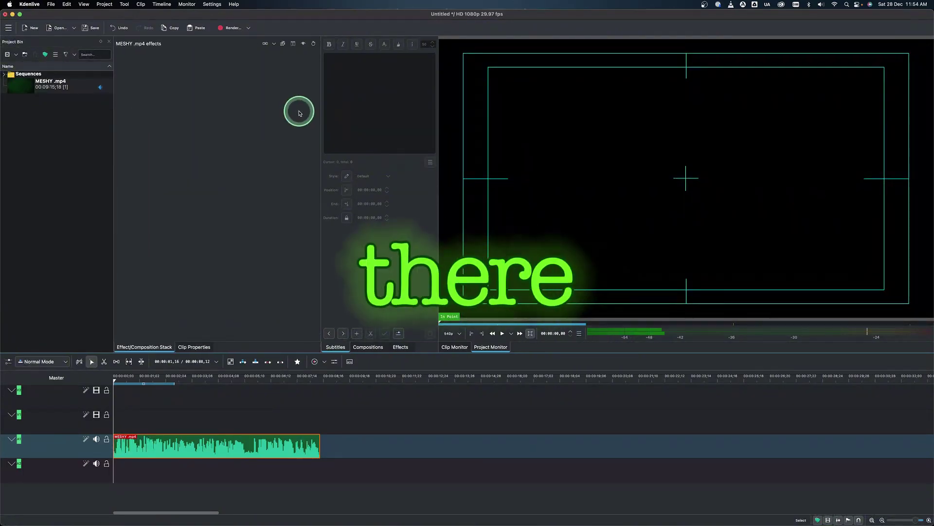
left_click_drag(300, 113, 250, 115)
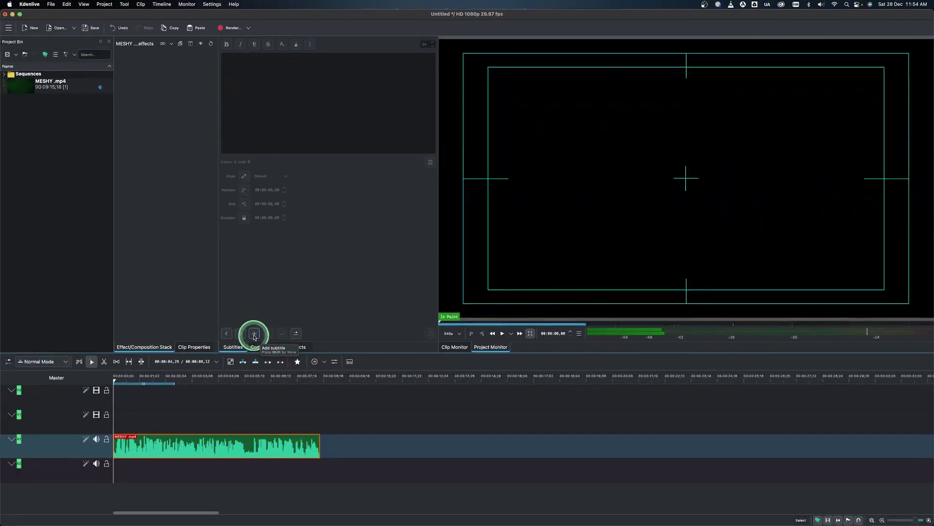
Add a subtitle track, then delete its placeholder 'Add Text' subtitle
left_click(202, 453)
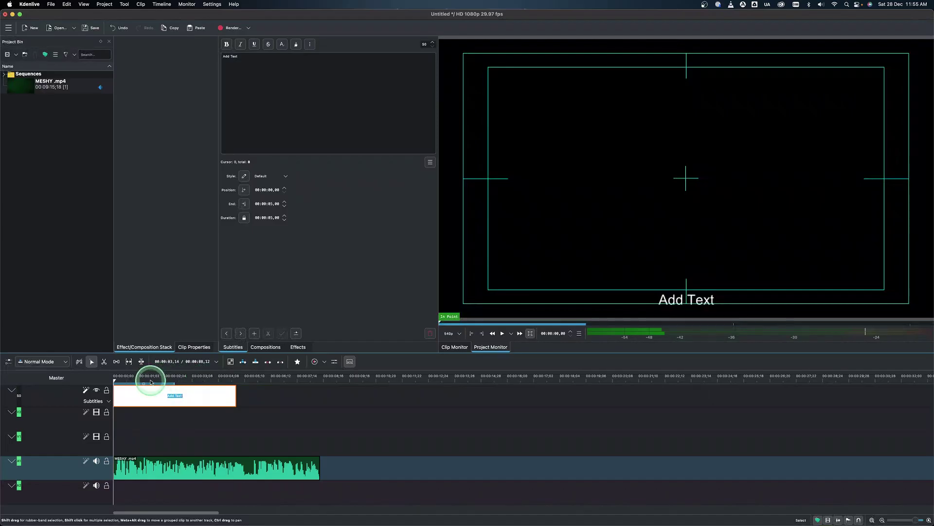
left_click(264, 403)
left_click(209, 398)
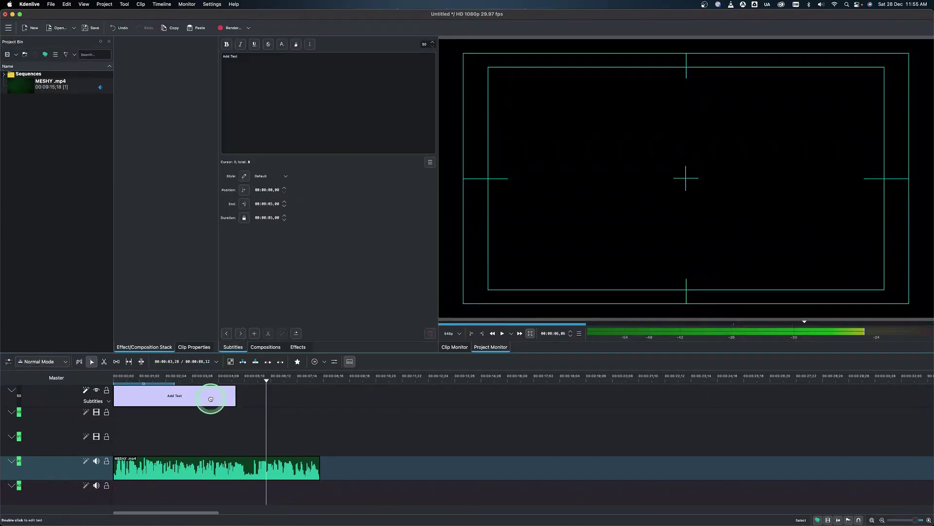
key("Delete")
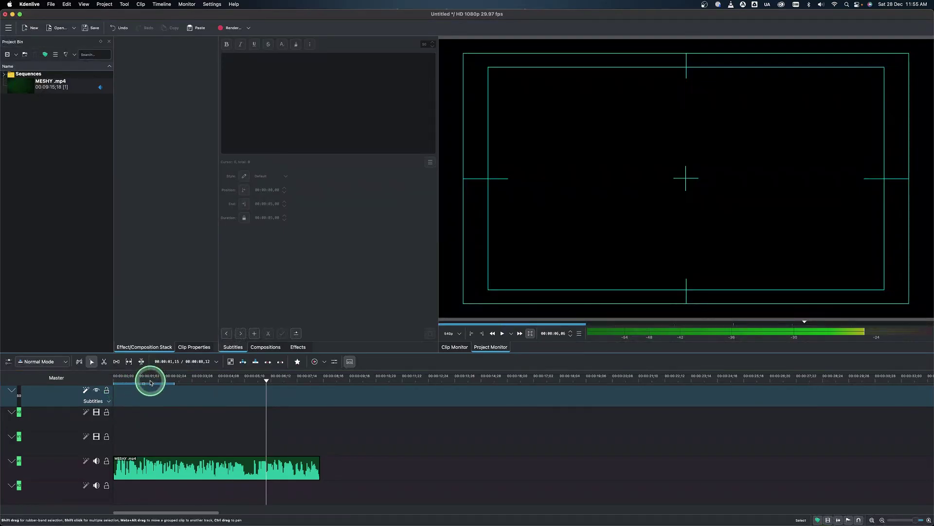
Add a Category 1 marker named 'Start' at the timeline start
left_click(114, 381)
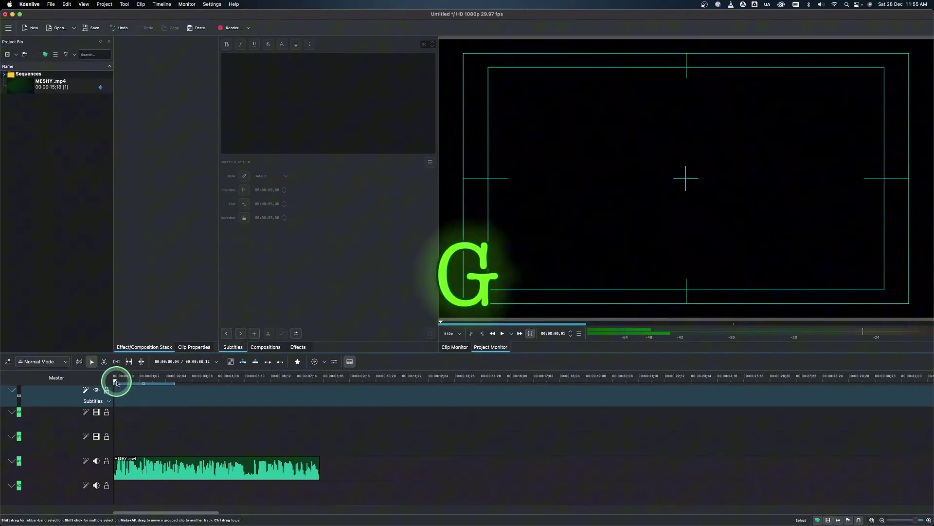
double_click(117, 382)
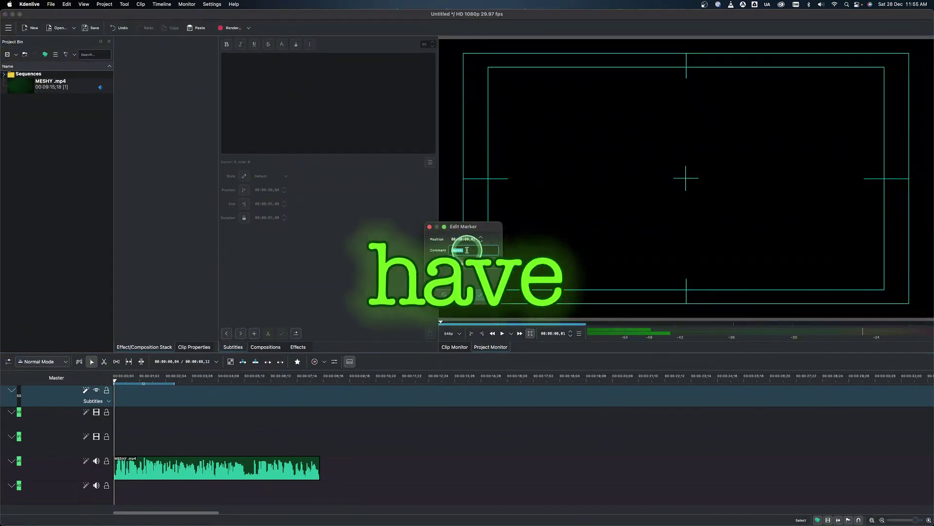
mouse_move(462, 227)
left_mouse_down()
mouse_move(341, 236)
mouse_move(567, 189)
mouse_move(537, 198)
left_mouse_up()
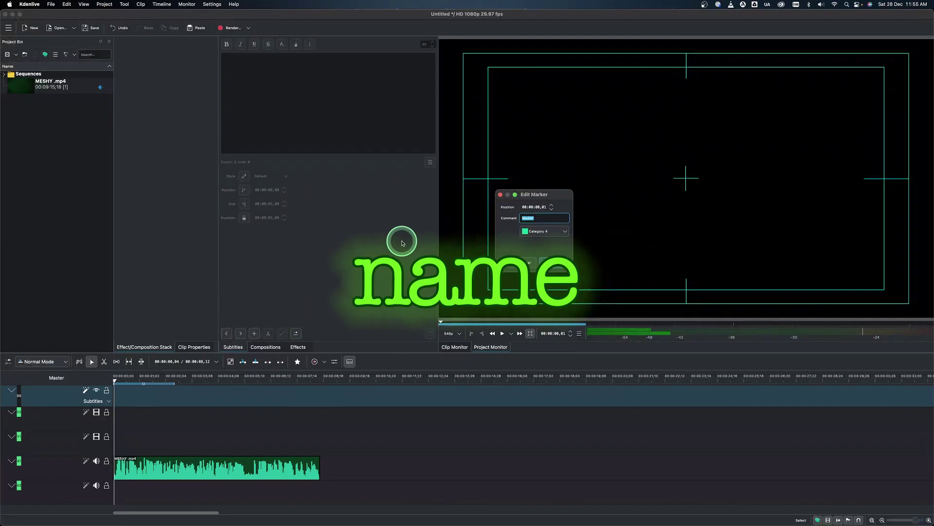
type("Start")
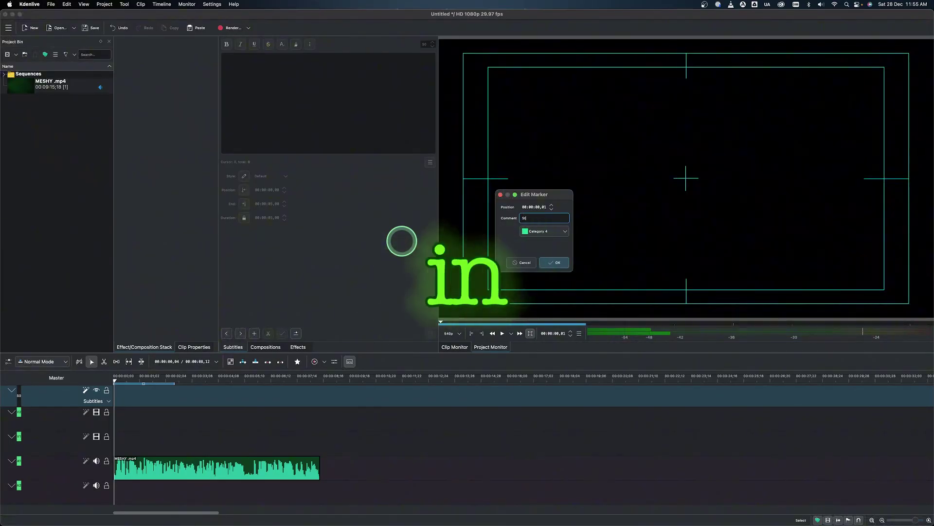
left_click(544, 232)
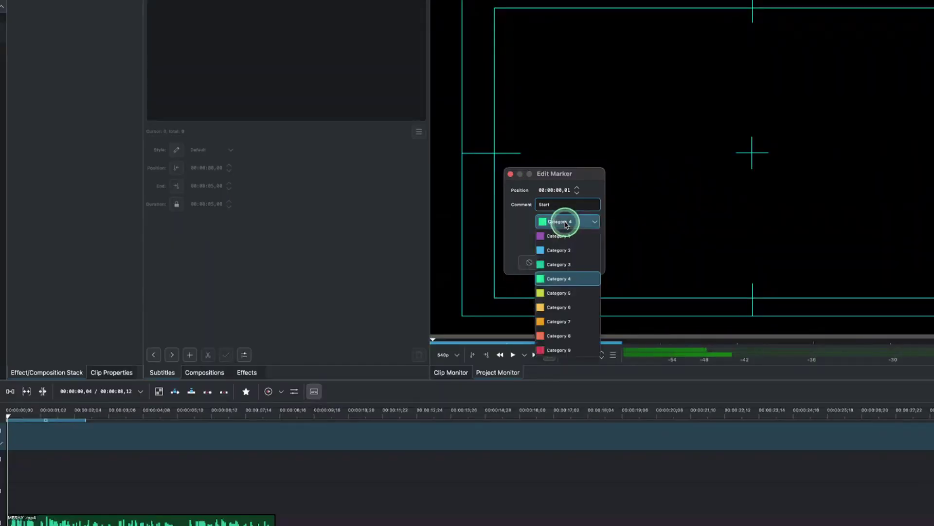
left_click_drag(566, 225, 558, 236)
left_click(583, 262)
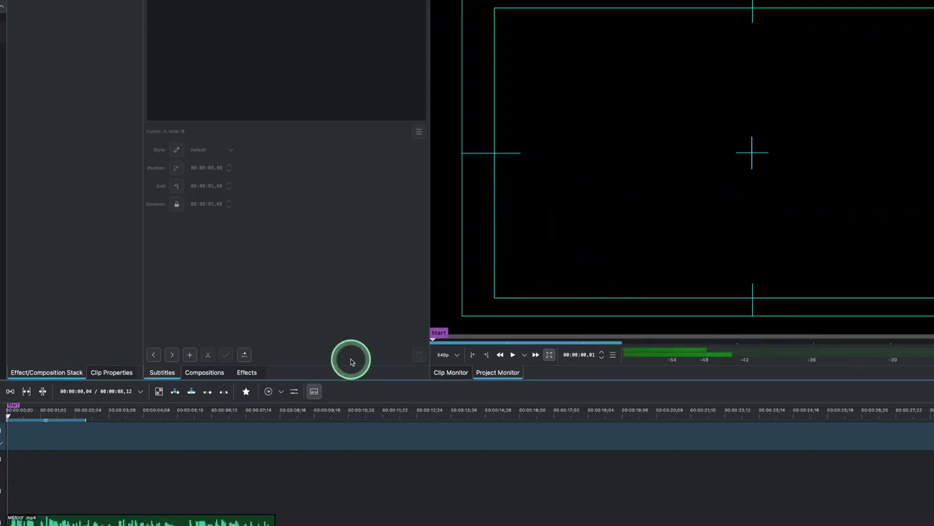
Add a Category 2 marker 'One' at 00:00:00,29
left_click(13, 405)
left_click_drag(16, 408, 14, 415)
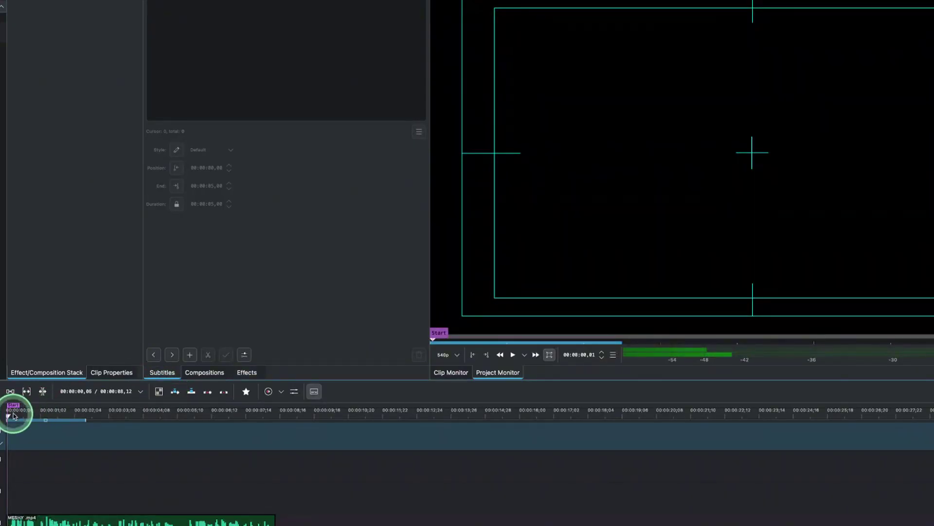
left_click(21, 475)
scroll(22, 476, "up", 3)
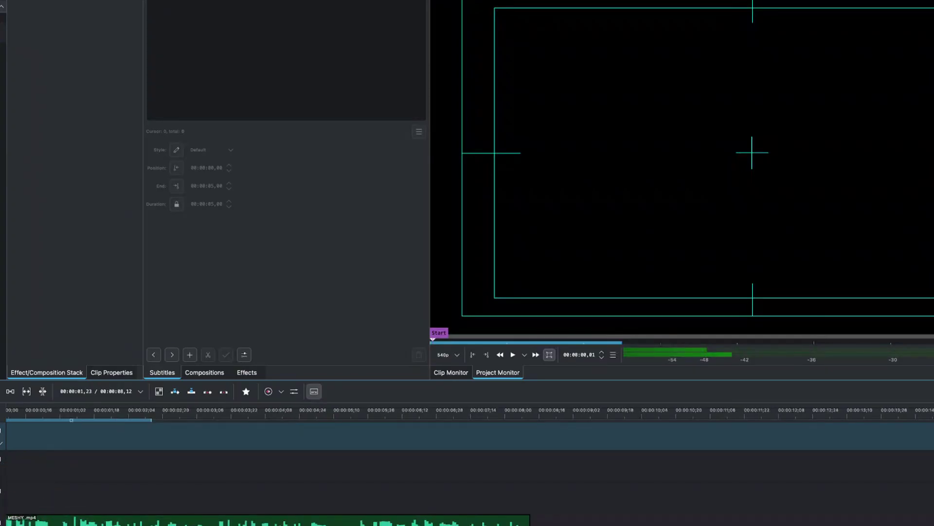
left_click_drag(22, 472, 87, 415)
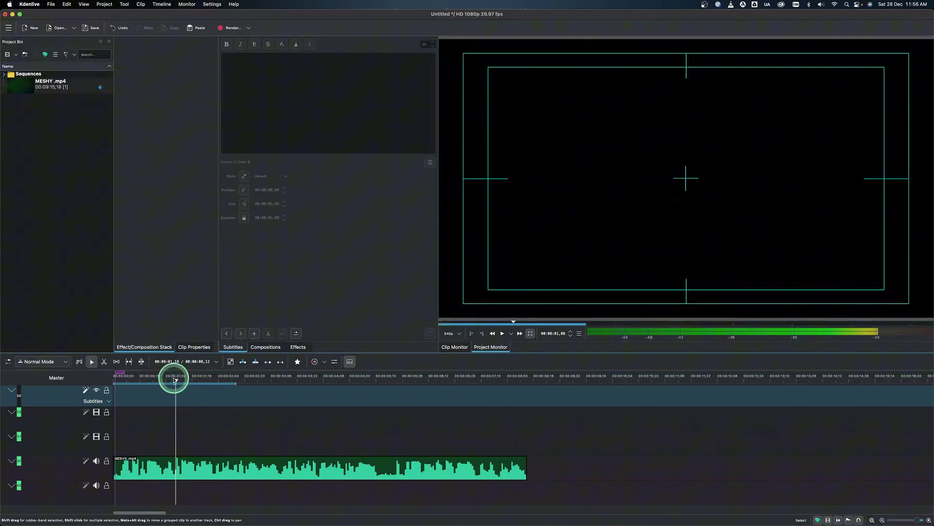
left_click_drag(165, 385, 162, 386)
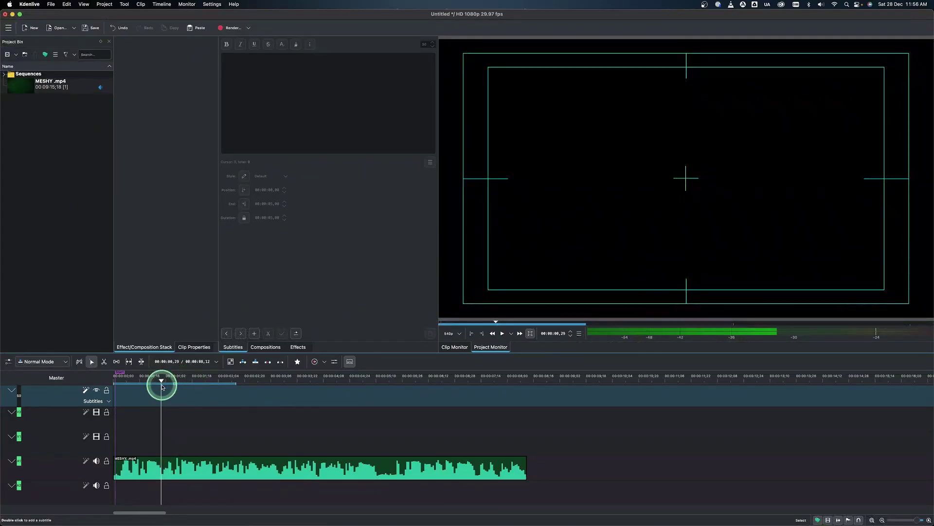
double_click(162, 386)
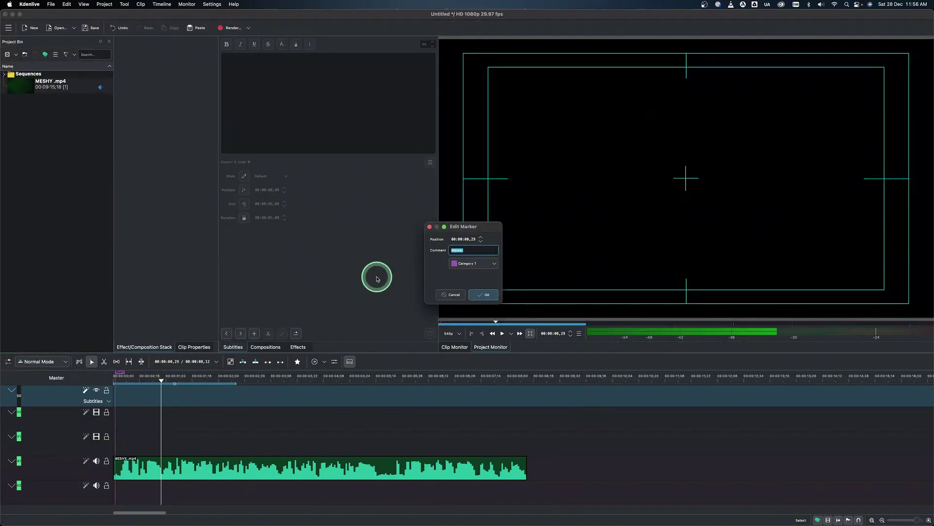
left_click(471, 263)
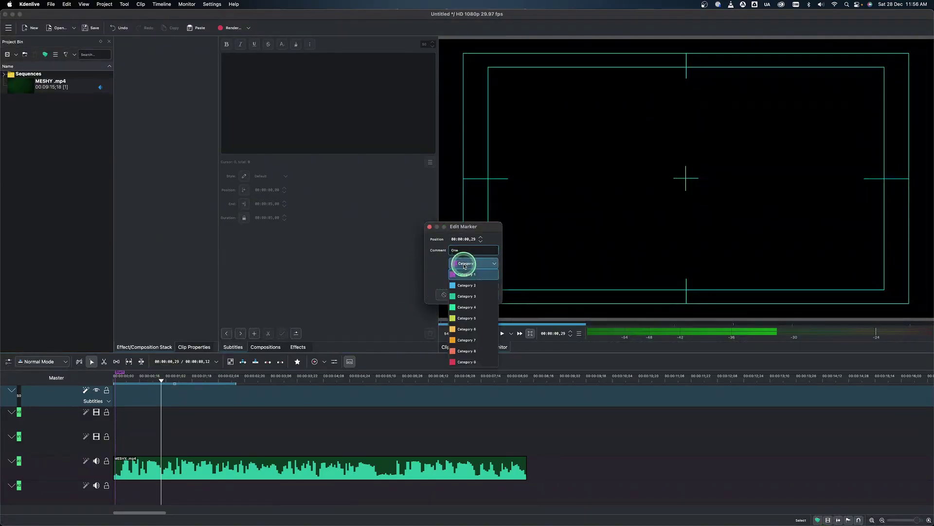
left_click(468, 287)
left_click(484, 293)
Add a Category 3 marker 'Two' further along the clip, around 00:00:03
left_click(294, 380)
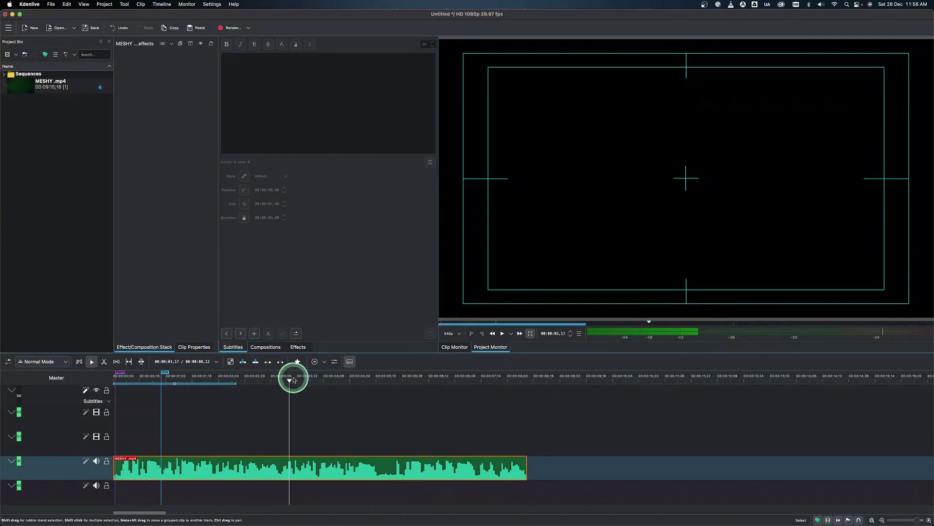
left_click_drag(287, 383, 278, 387)
double_click(278, 387)
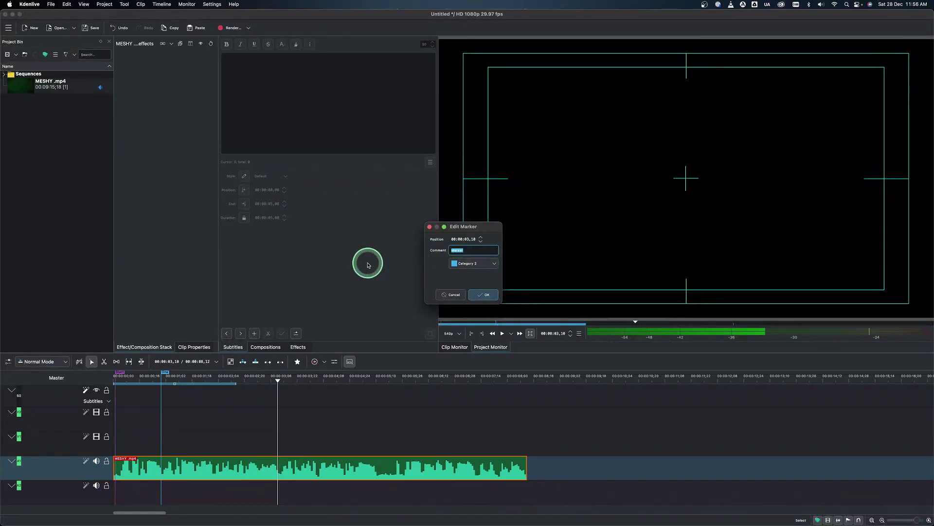
left_click(463, 271)
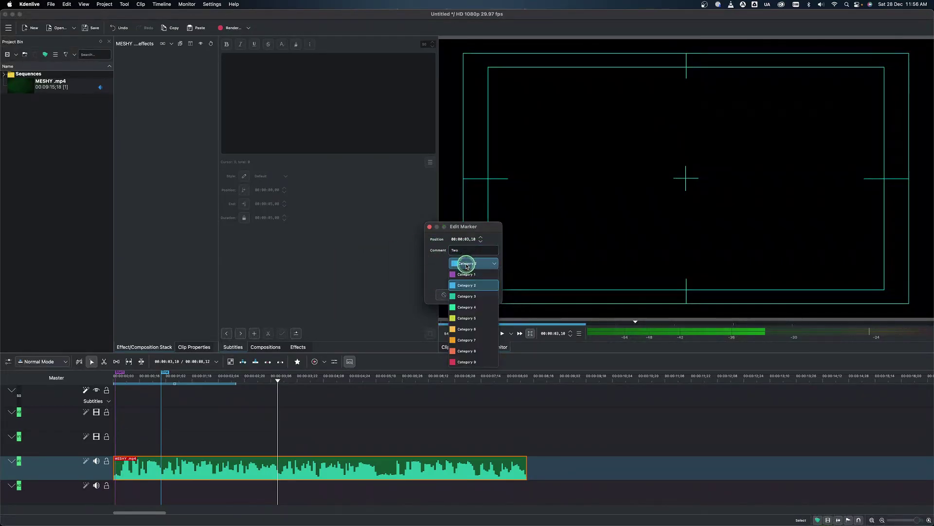
left_click(473, 303)
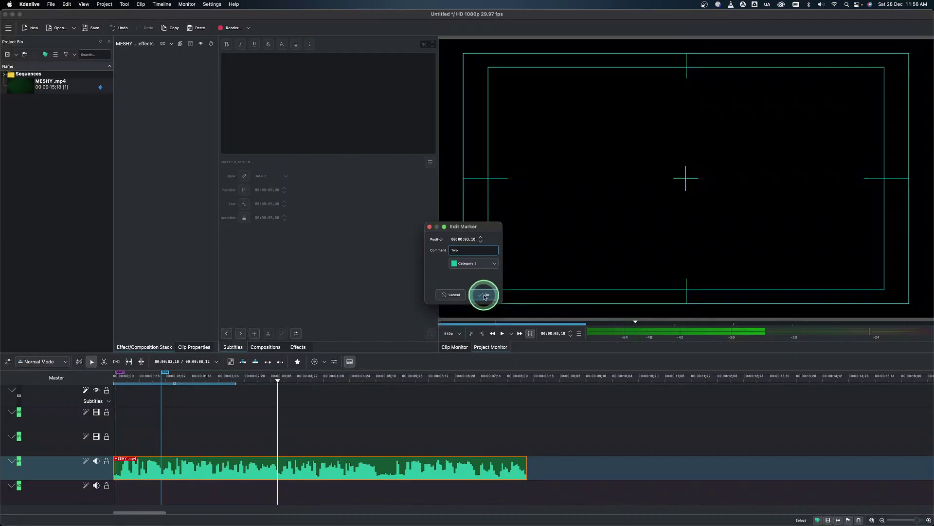
left_click(485, 296)
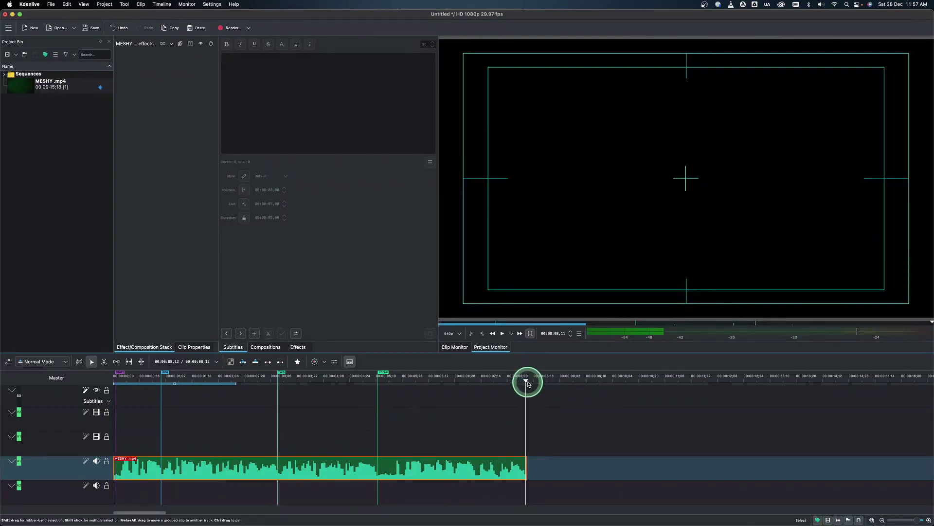
Add an empty subtitle clip at the Start marker and razor-cut it at the guides
key("j")
key("j")
key("j")
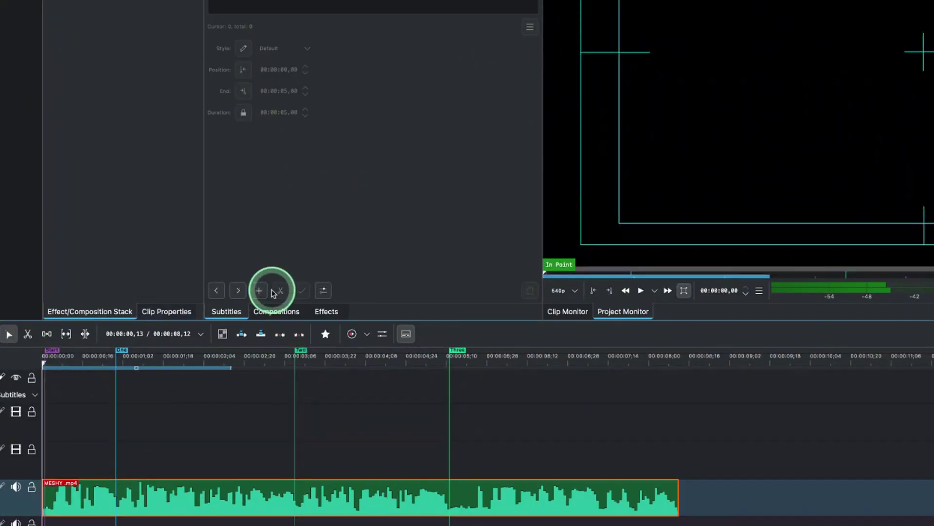
left_click(45, 365)
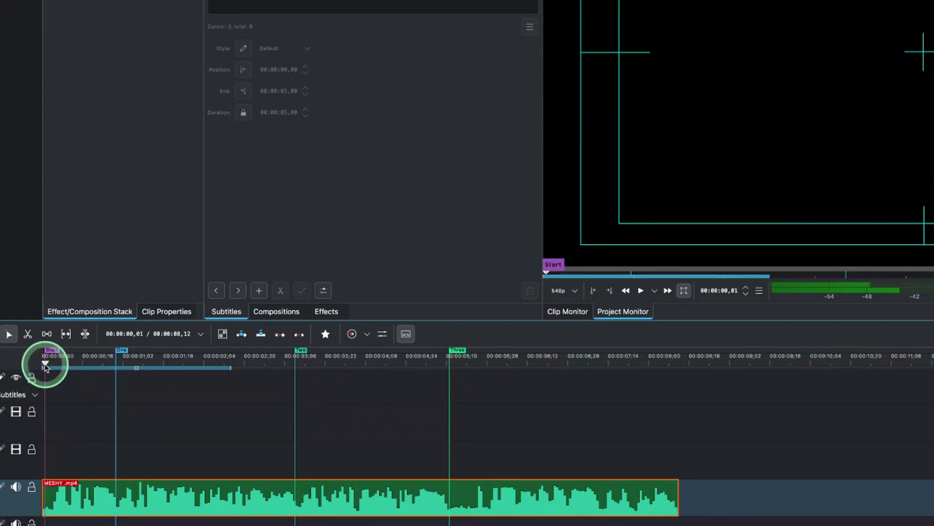
left_click(261, 293)
left_click(114, 388)
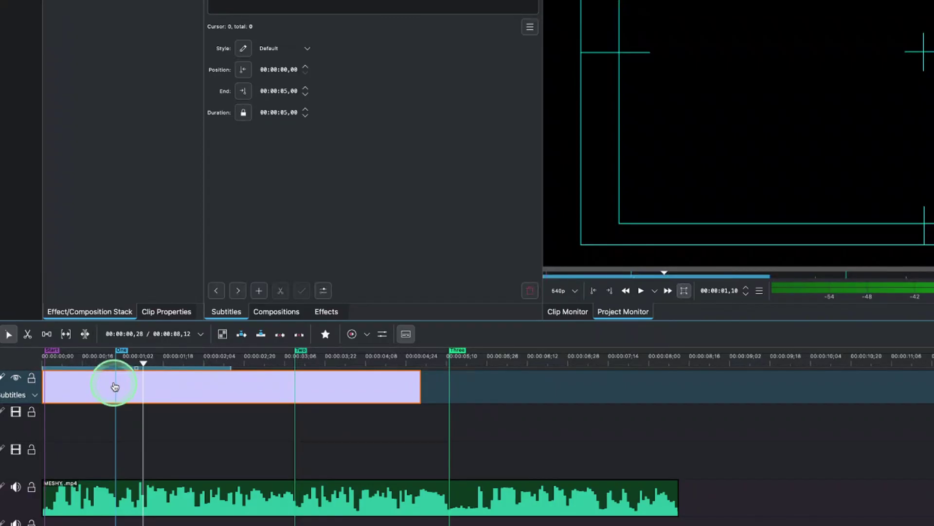
left_click_drag(142, 368, 115, 375)
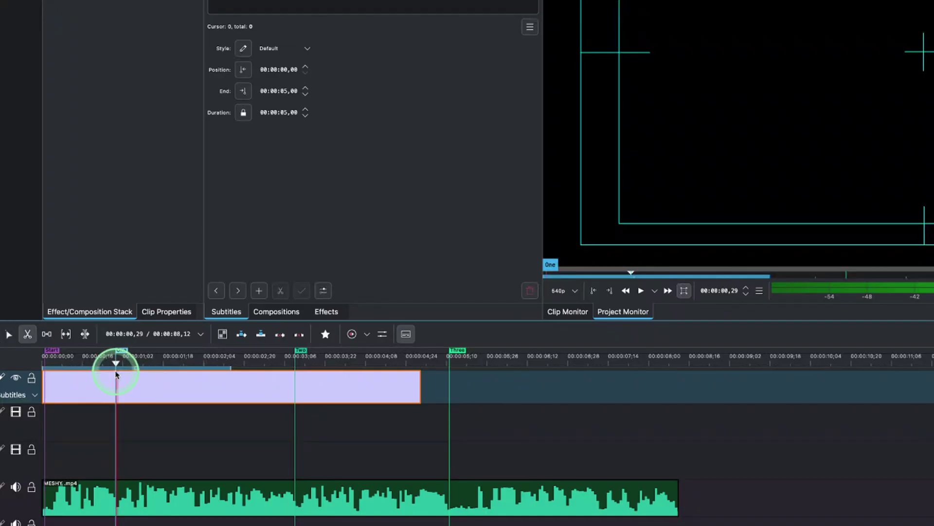
left_click(295, 363)
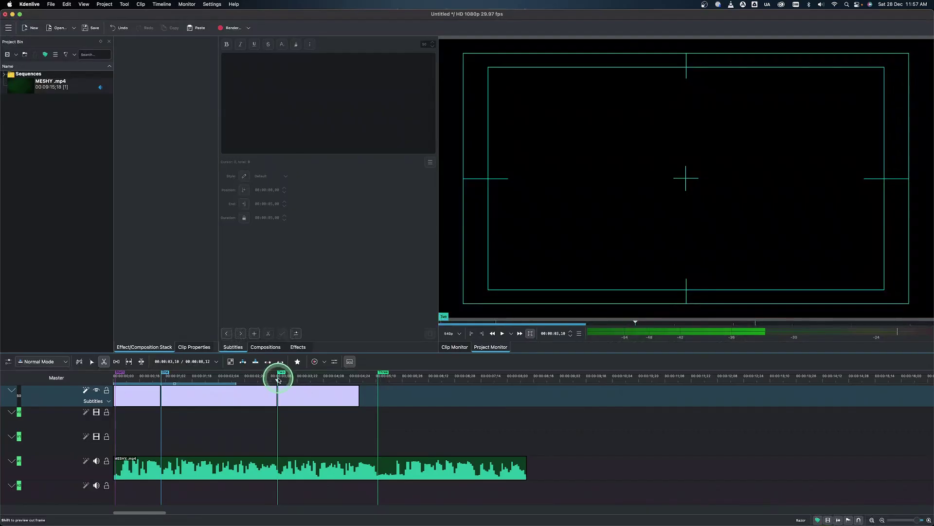
key("s")
Extend the last piece to 00:00:08,12, split it at the Three guide and trim its start for a gap
left_click(332, 398)
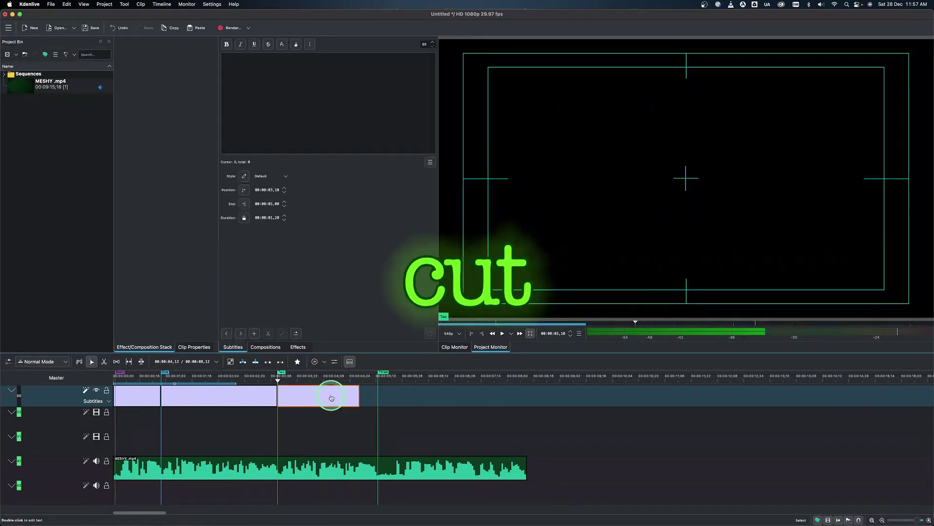
left_click_drag(391, 391, 534, 400)
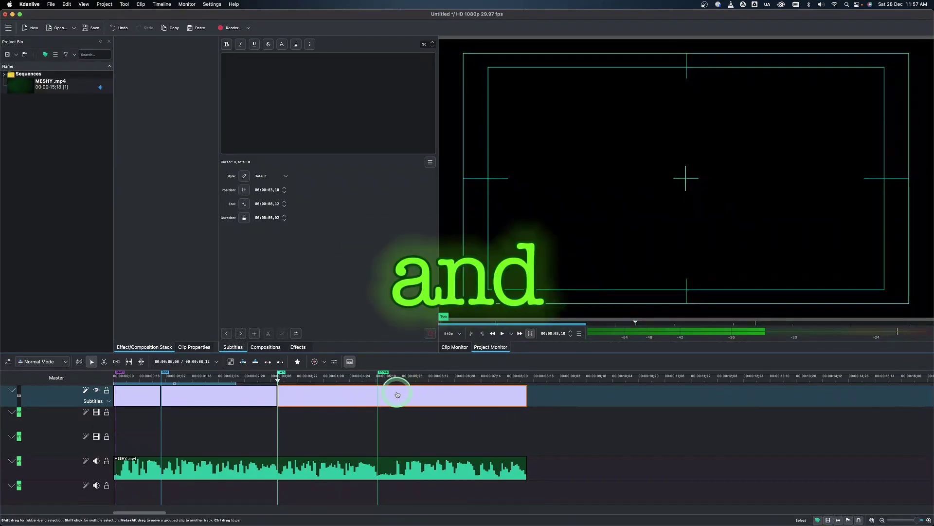
key("x")
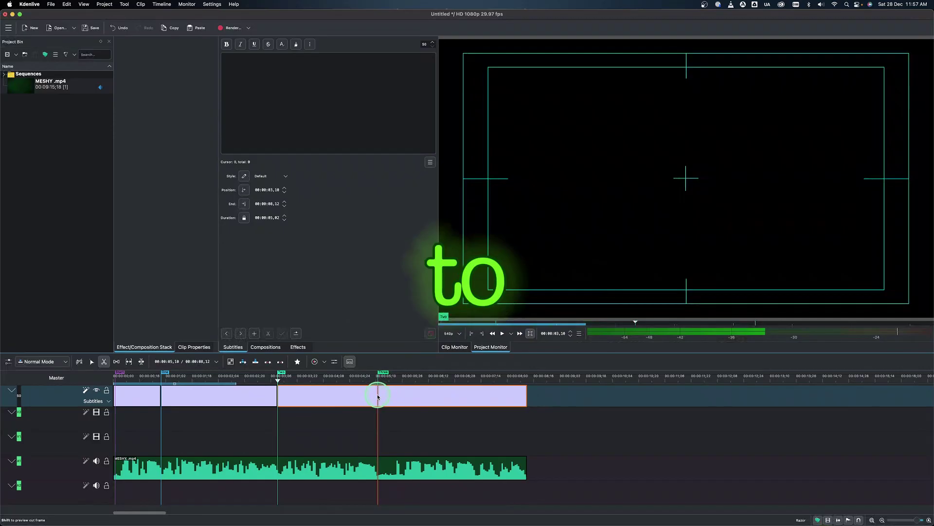
left_click(378, 397)
key("s")
left_click_drag(383, 395, 404, 394)
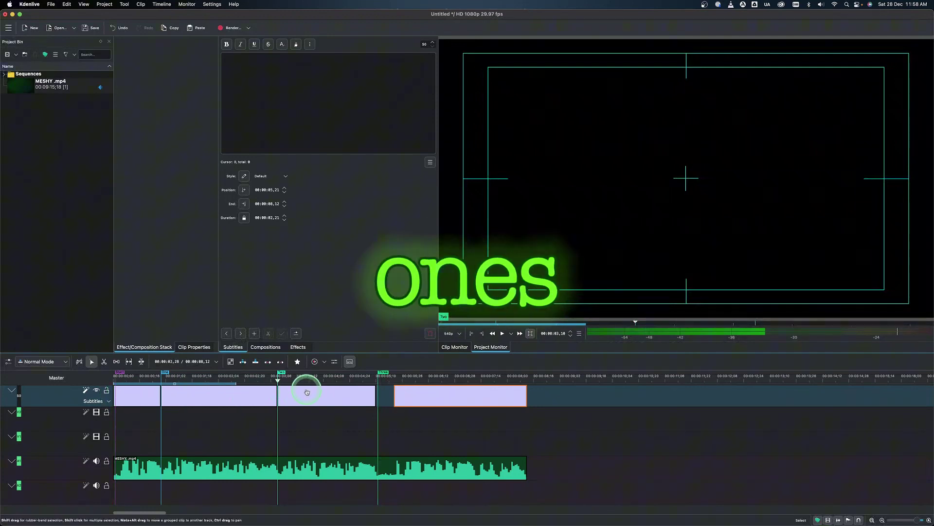
Enter 'Welcome Back again' as the text of the 00:00:00,00–00:00:00,29 subtitle block
left_click(133, 377)
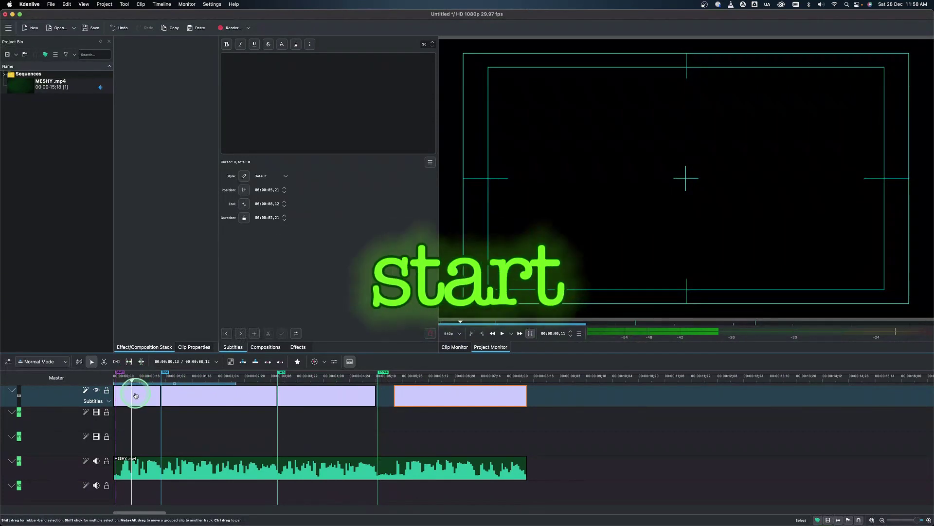
left_click(135, 396)
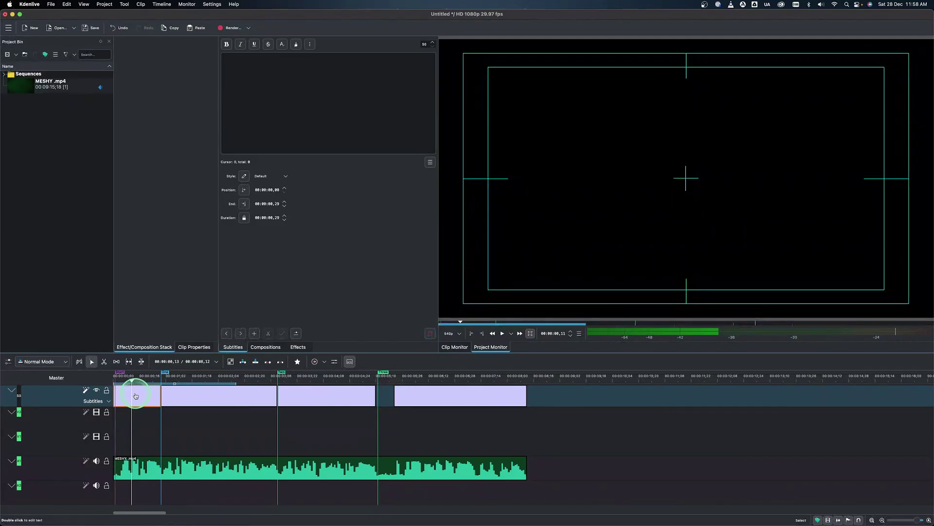
left_click(114, 379)
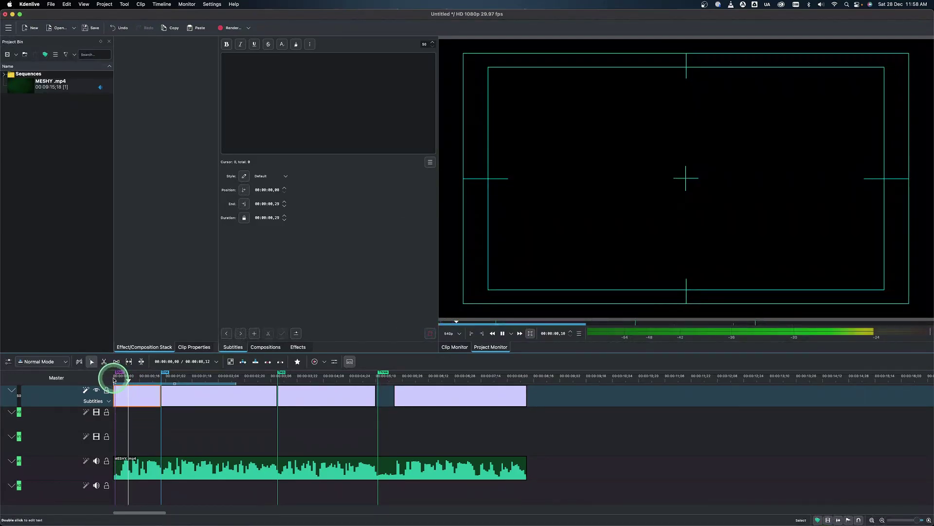
left_click(130, 389)
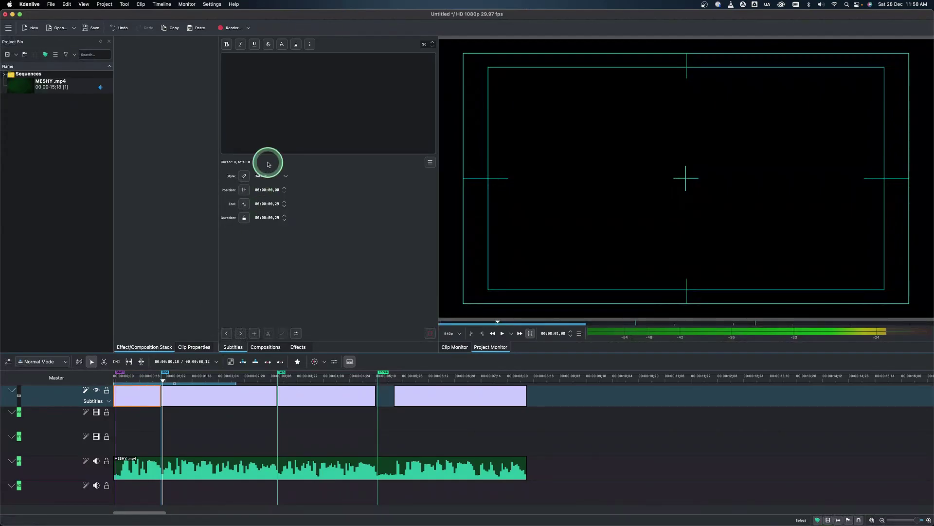
left_click(235, 55)
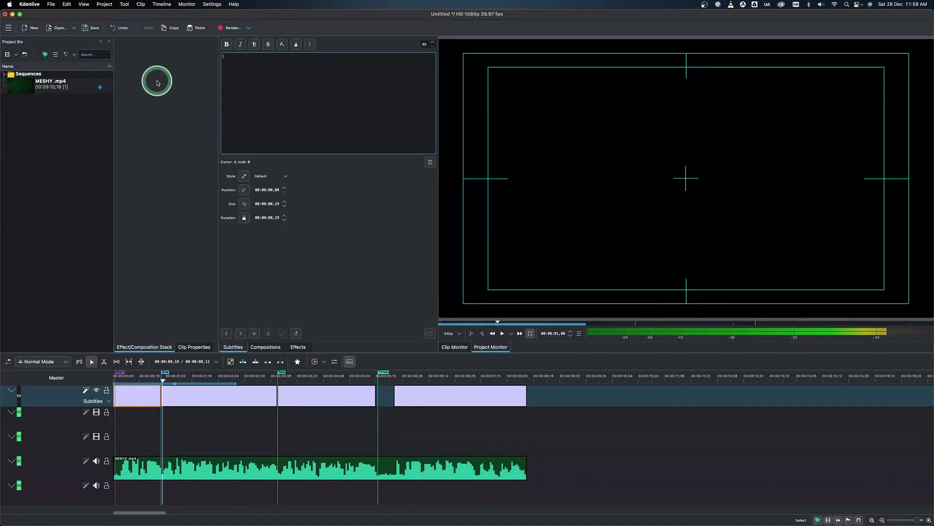
type("Welcome Back again")
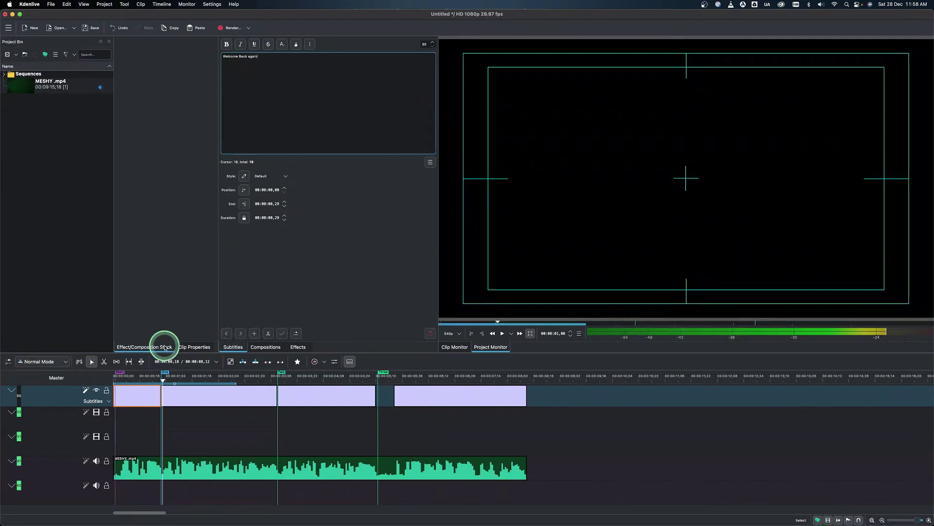
left_click(138, 378)
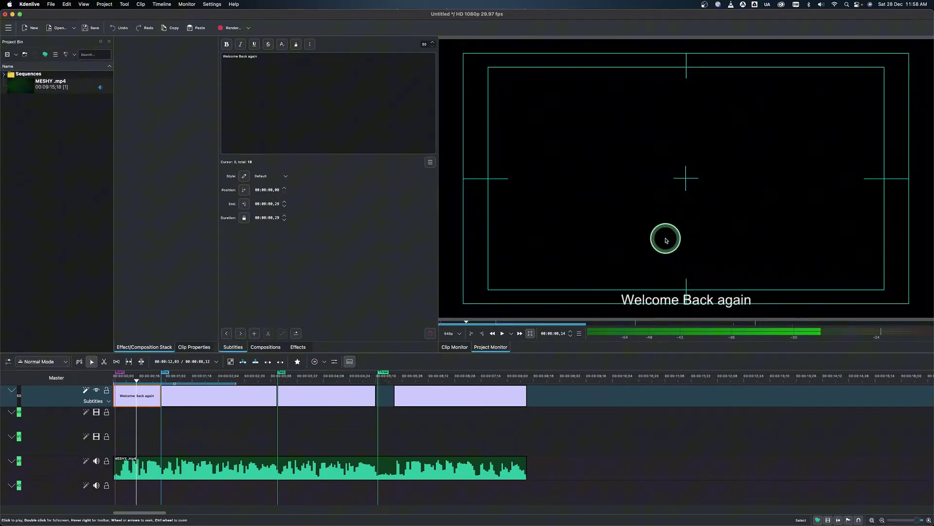
Create a colour clip in the Project Bin and set its colour to dark green
right_click(62, 120)
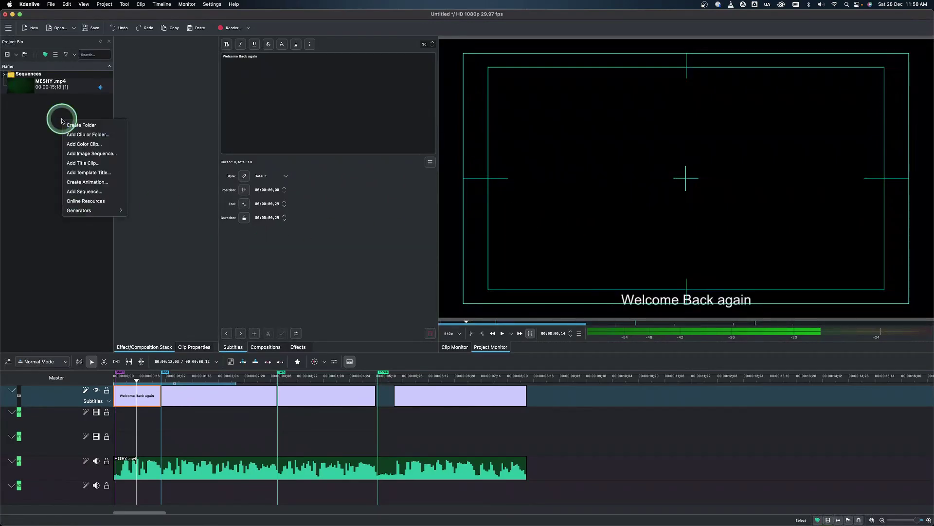
left_click(83, 144)
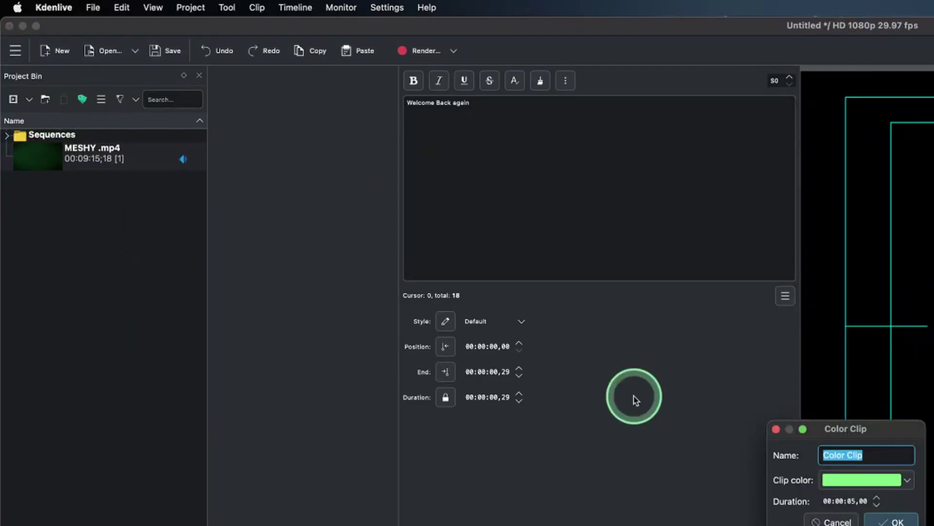
left_click(895, 521)
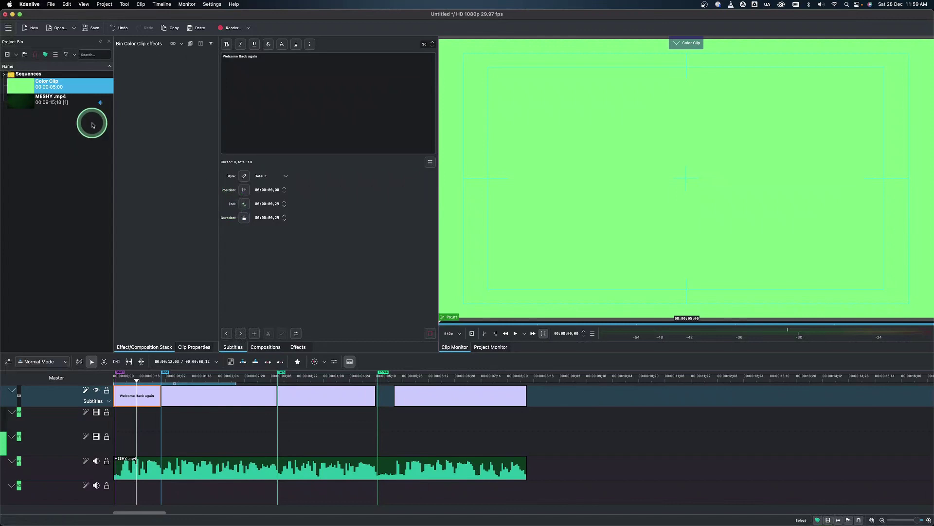
double_click(32, 94)
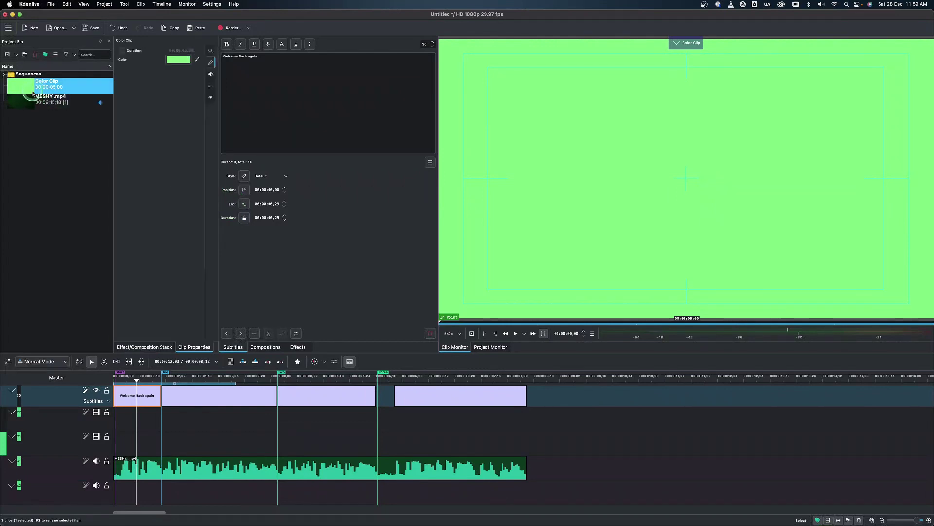
left_click(185, 58)
left_click(446, 237)
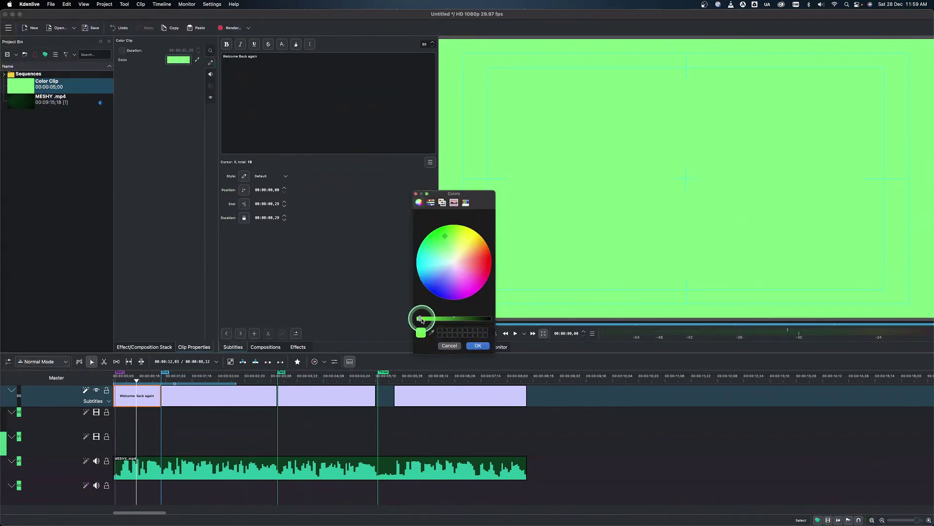
left_click_drag(422, 320, 473, 320)
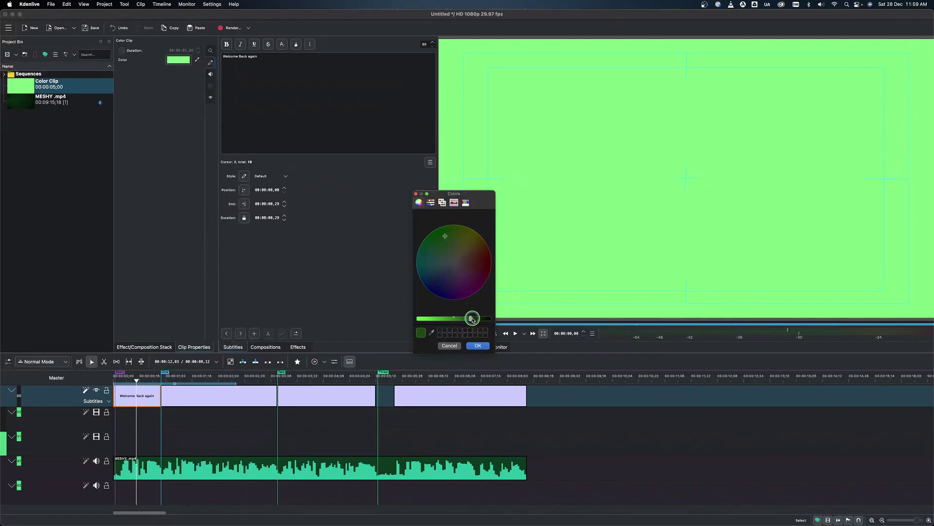
left_click(478, 345)
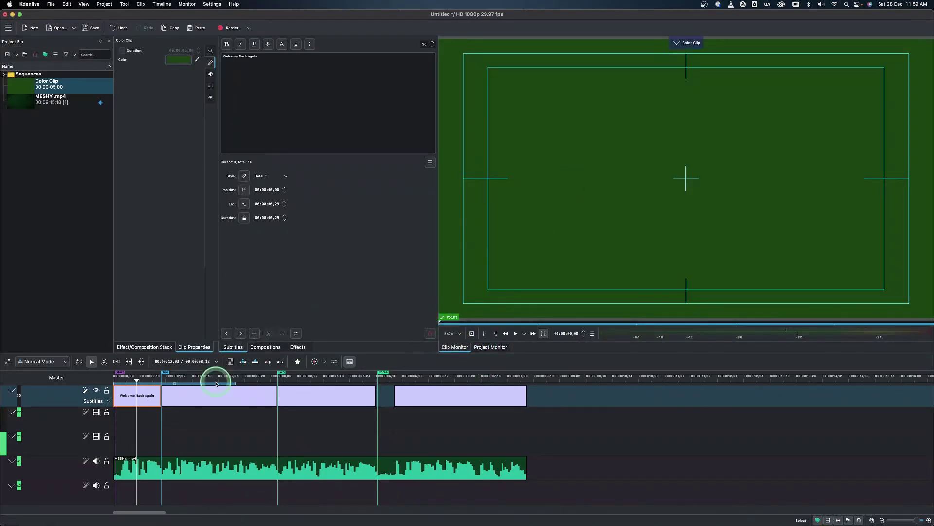
Place the dark green clip on track V2 at the start and stretch it to the audio's end
left_click(124, 378)
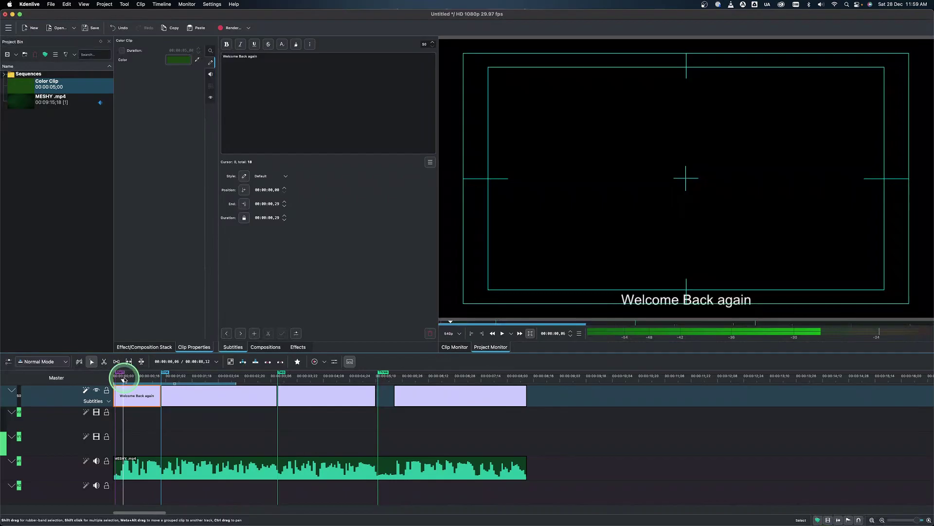
left_click_drag(124, 378, 118, 379)
left_click(1, 87)
left_click_drag(15, 91, 117, 423)
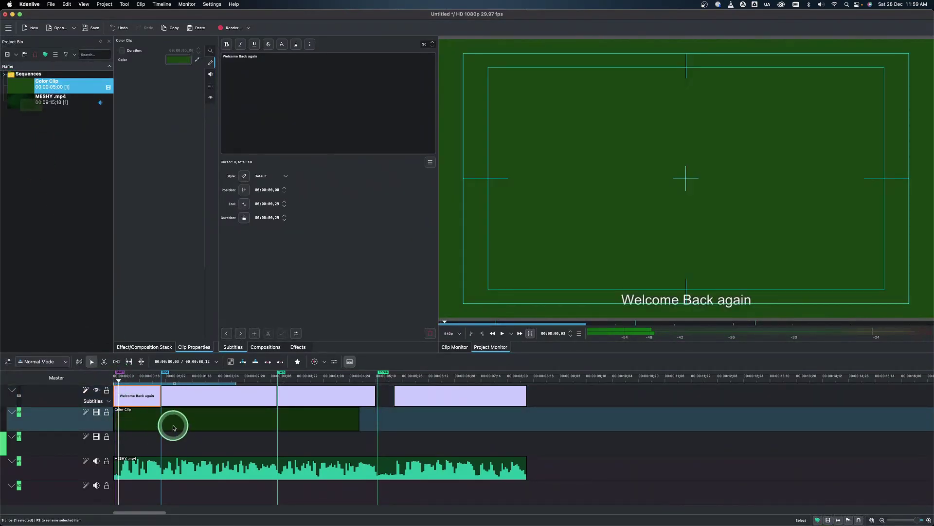
left_click_drag(361, 421, 526, 420)
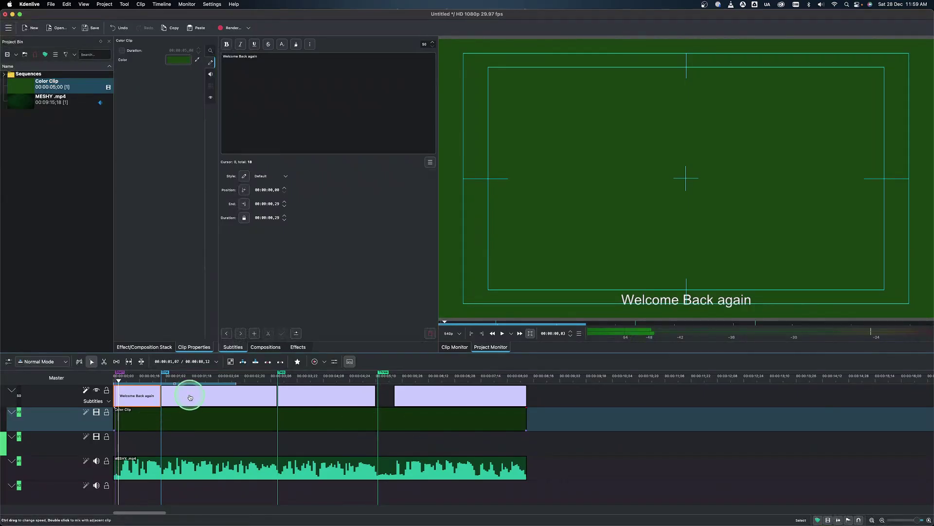
left_click(189, 387)
Park the playhead in the first subtitle and open the subtitle track's options menu
left_click(188, 382)
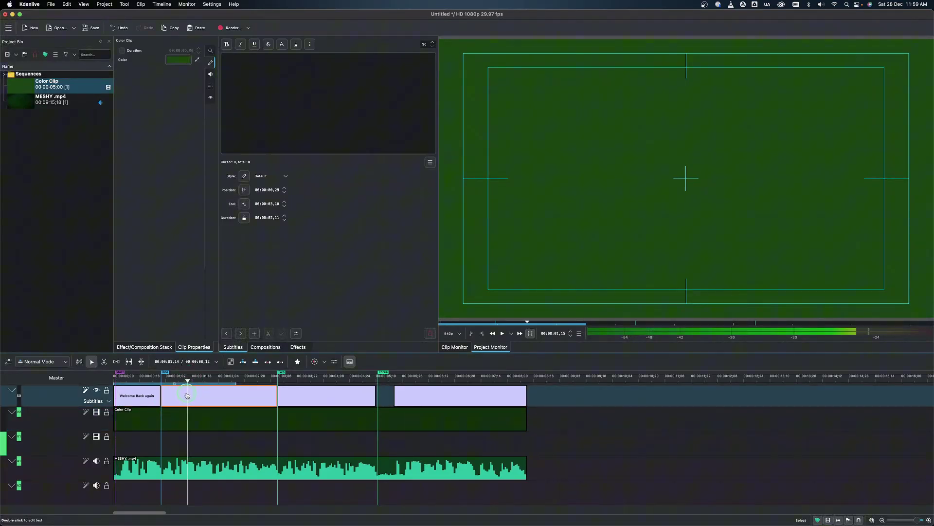
left_click_drag(187, 384, 172, 396)
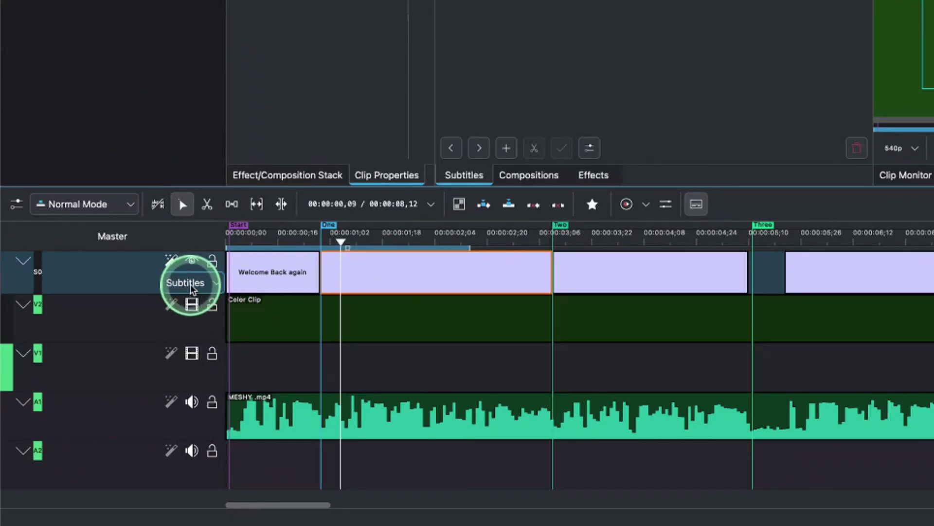
left_click(216, 278)
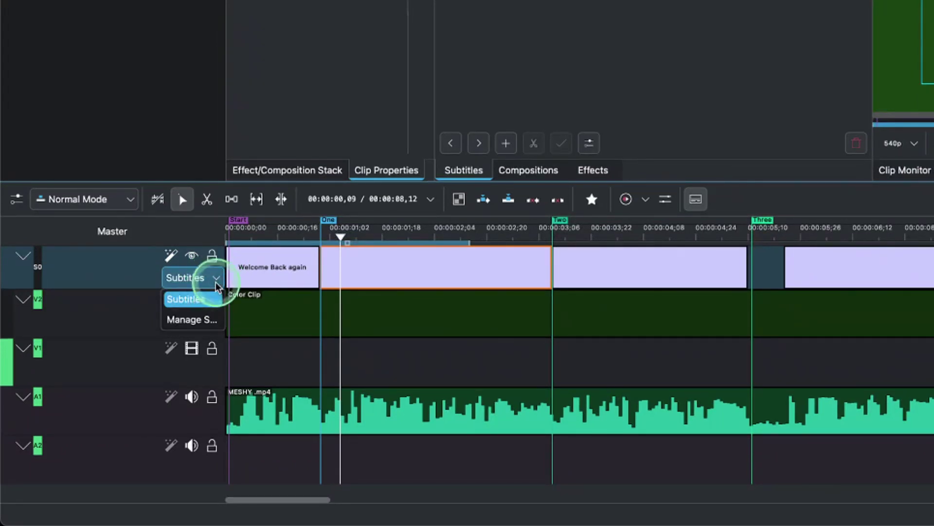
Open Manage Subtitles, enlarge and reposition it, and review the Subtitles file's Import/Export options
left_click(203, 322)
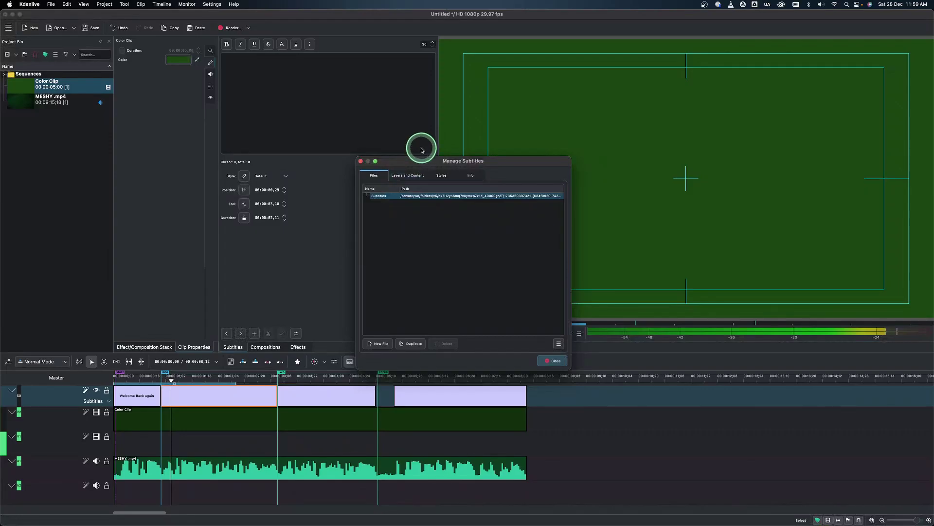
left_click_drag(357, 158, 207, 38)
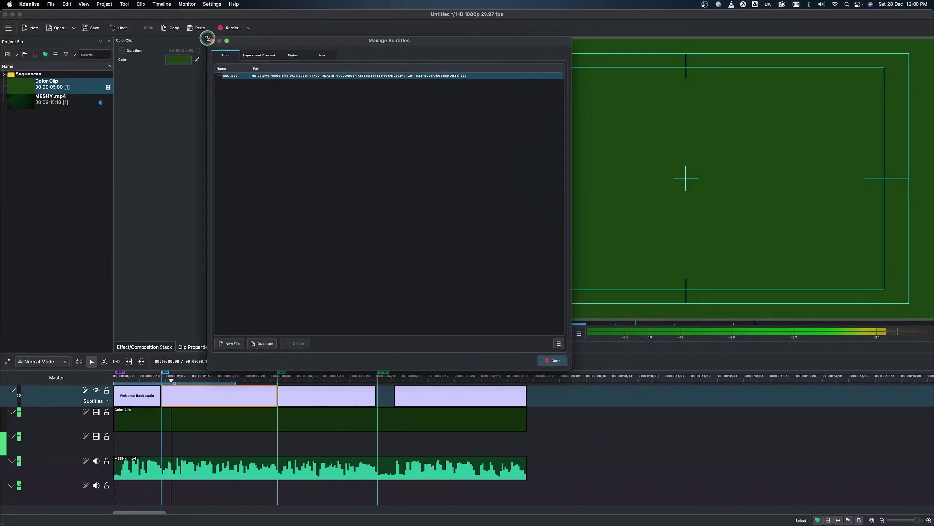
left_click_drag(388, 41, 473, 39)
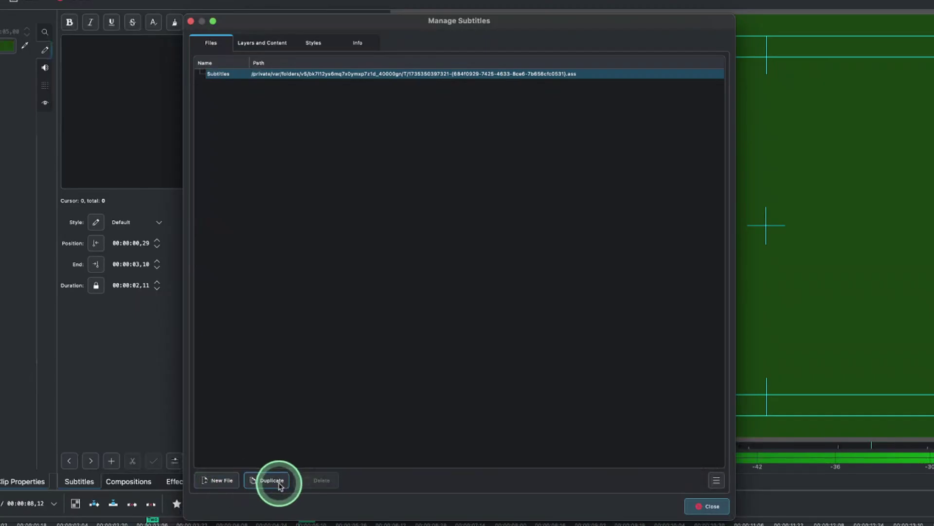
left_click(315, 265)
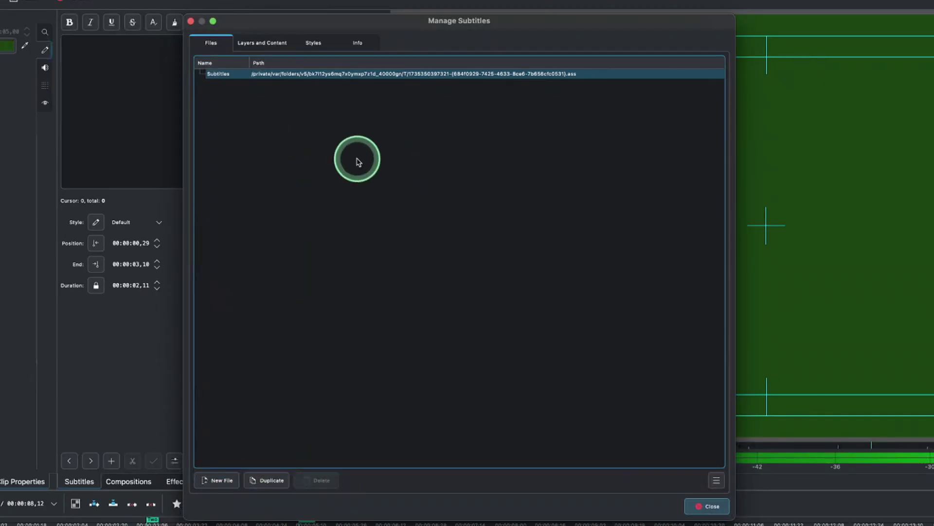
left_click(716, 480)
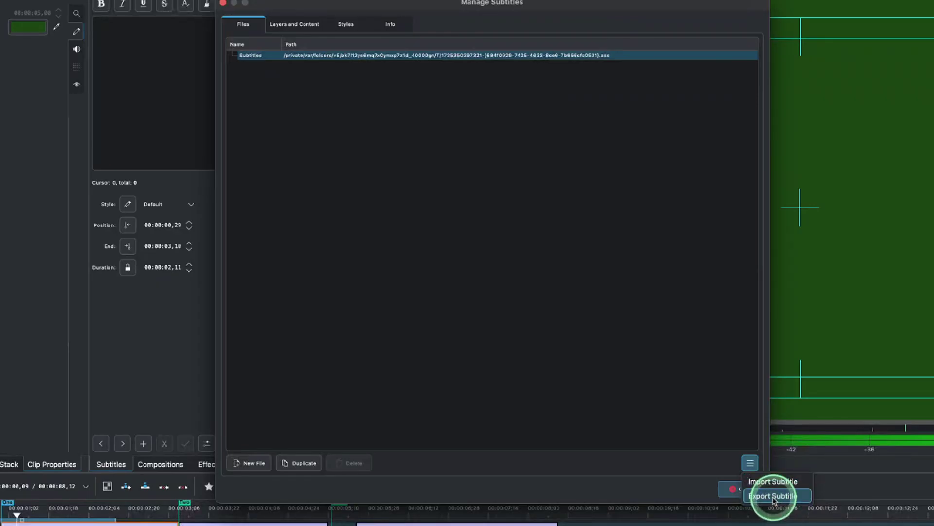
left_click(591, 421)
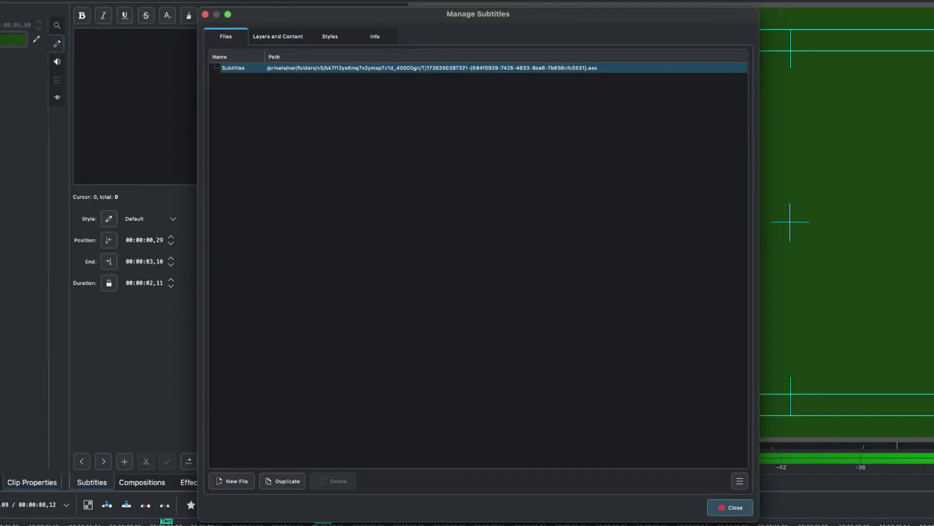
In Layers and Content, expand Layer 0 and select the 'Welcome Back again' event
left_click(269, 37)
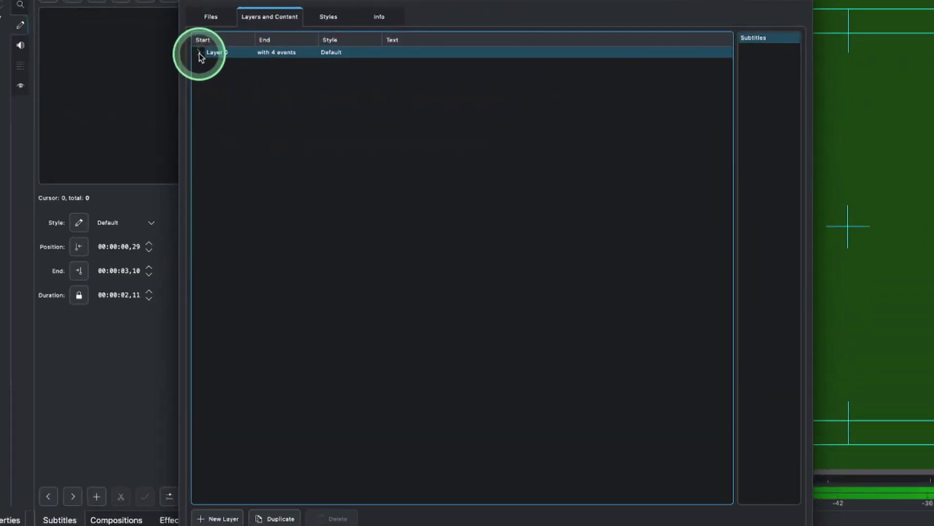
left_click(308, 79)
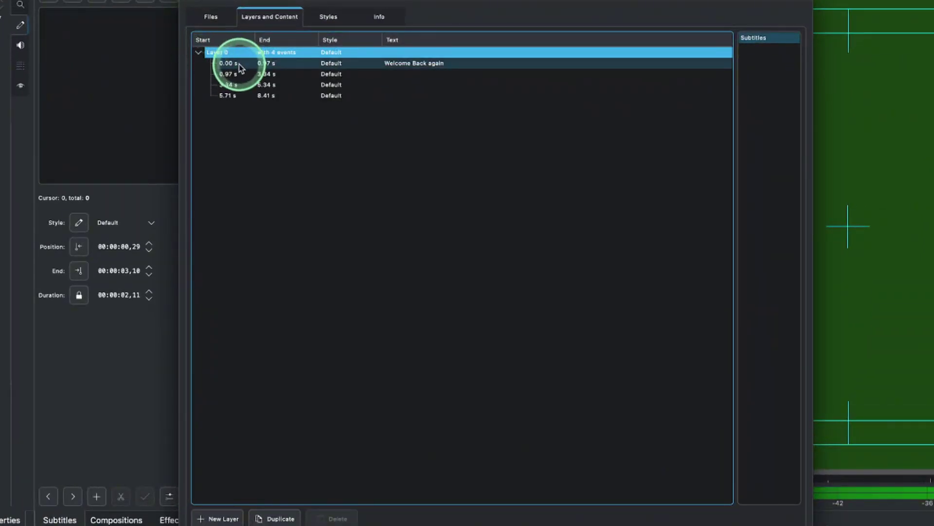
left_click(408, 64)
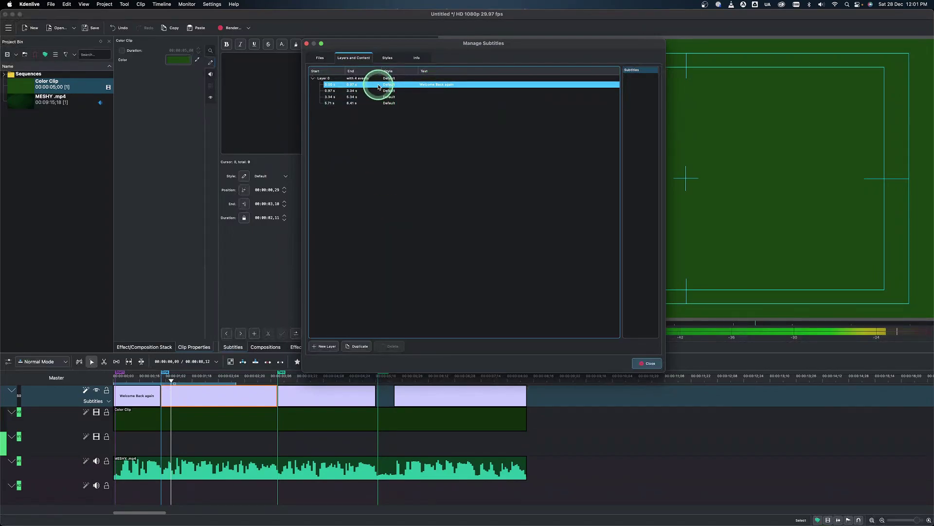
Open the Default subtitle style for editing and pick Arial Rounded MT as its font family
left_click(389, 59)
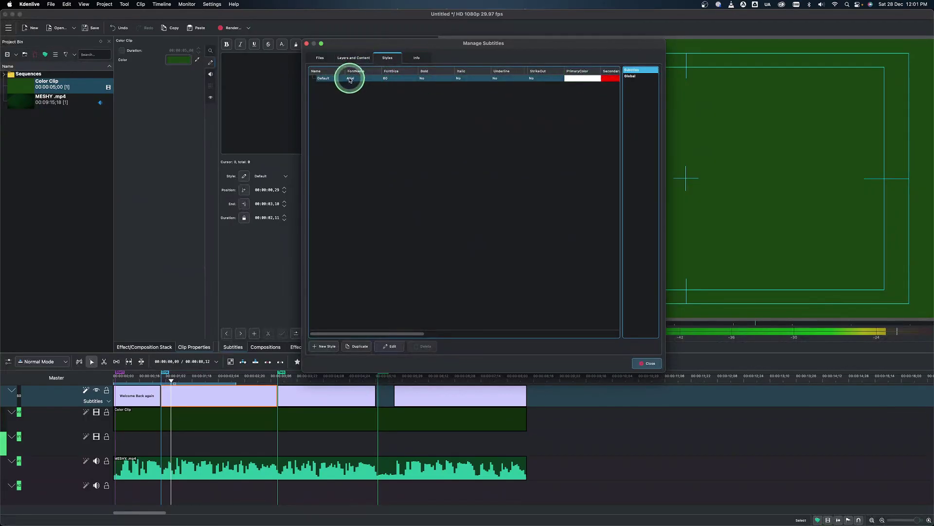
left_click(392, 347)
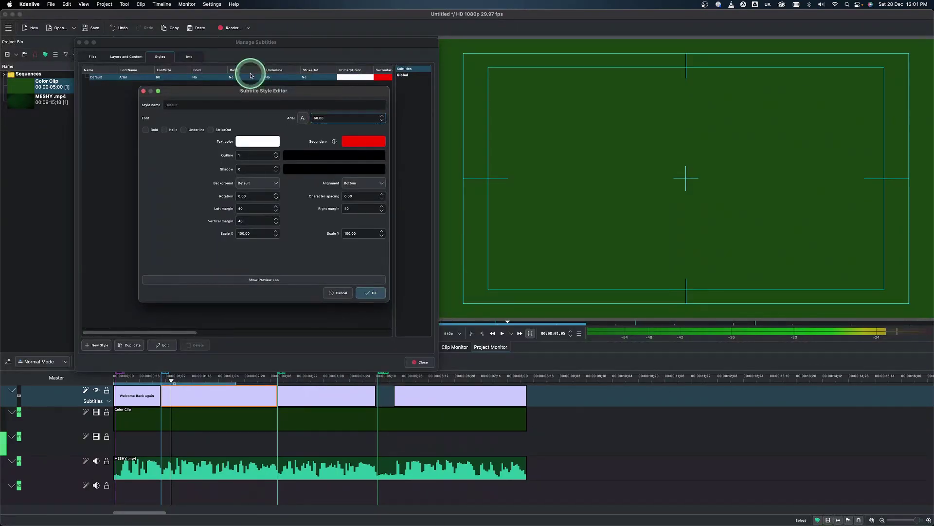
left_click_drag(279, 97, 261, 104)
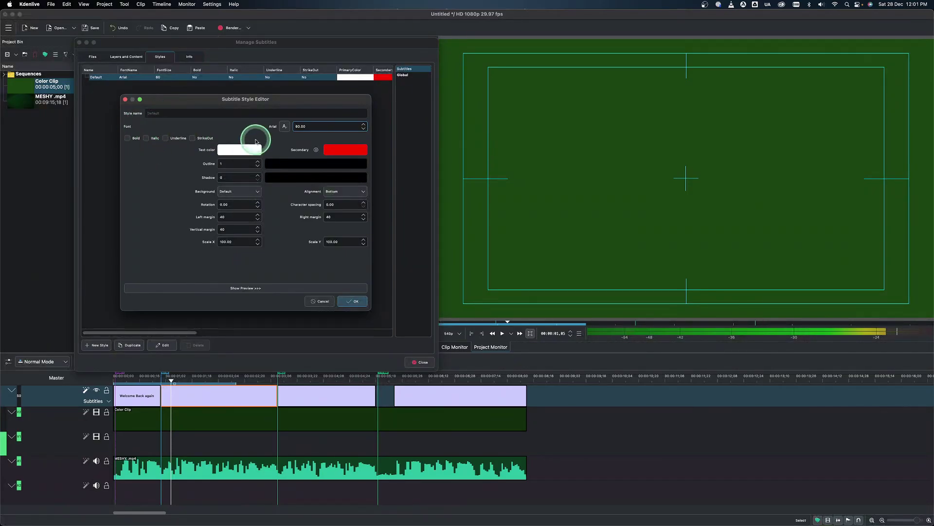
left_click(285, 130)
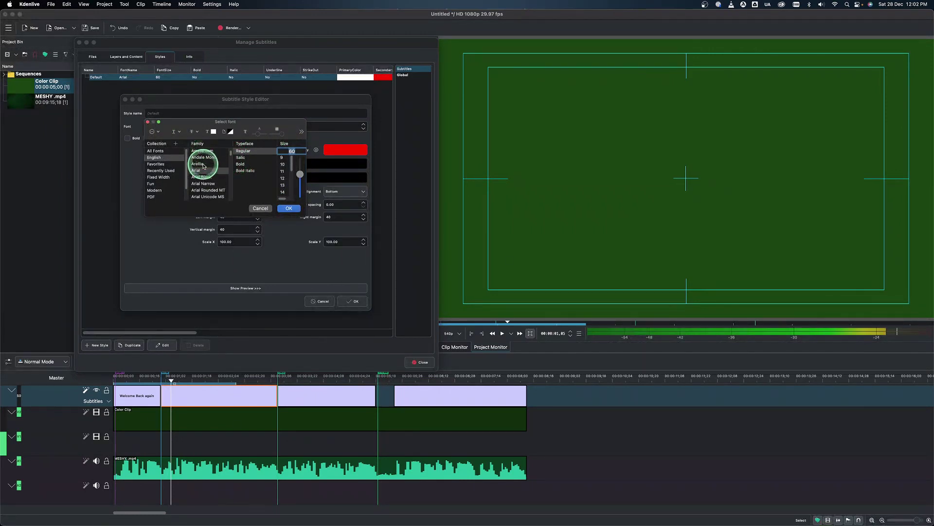
left_click(203, 184)
left_click(205, 190)
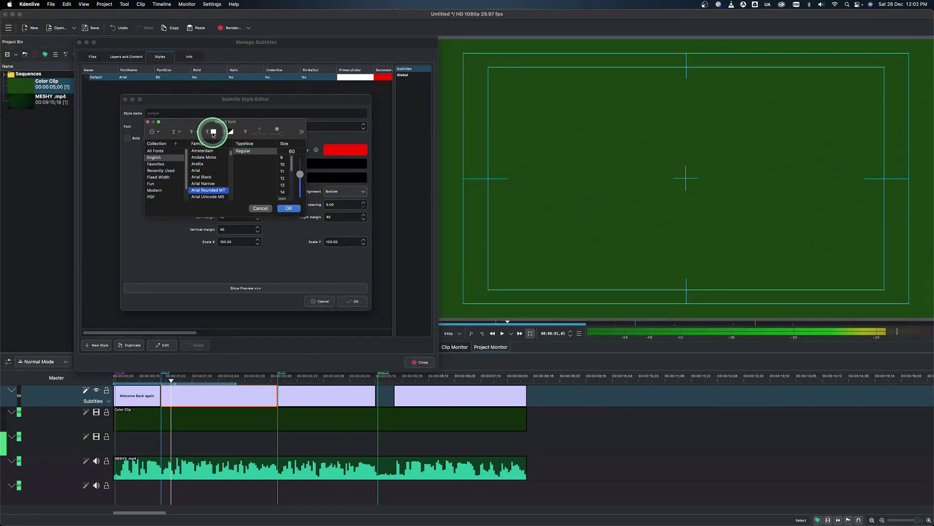
Confirm the Arial Rounded MT Bold font, raise the outline to 10 and increase the shadow depth
left_click(290, 208)
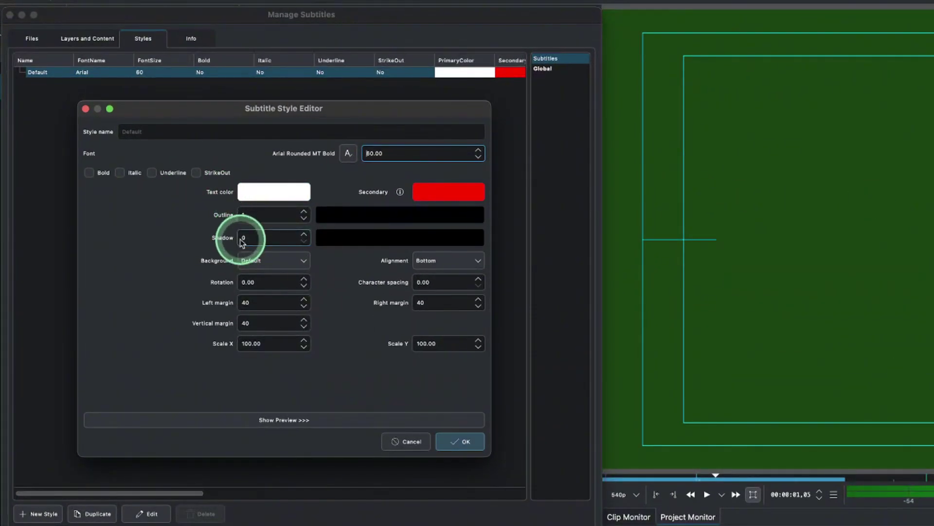
left_click(304, 212)
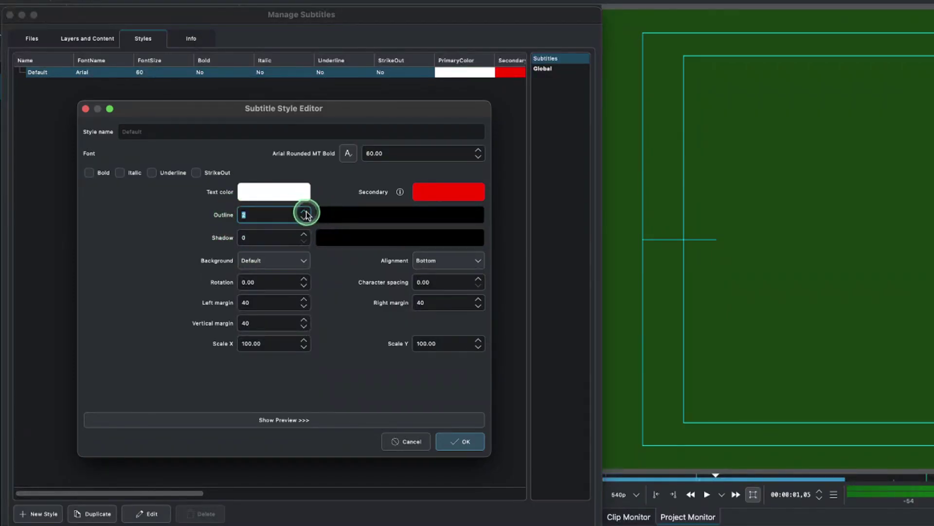
left_click(304, 213)
left_click(304, 212)
left_click(304, 213)
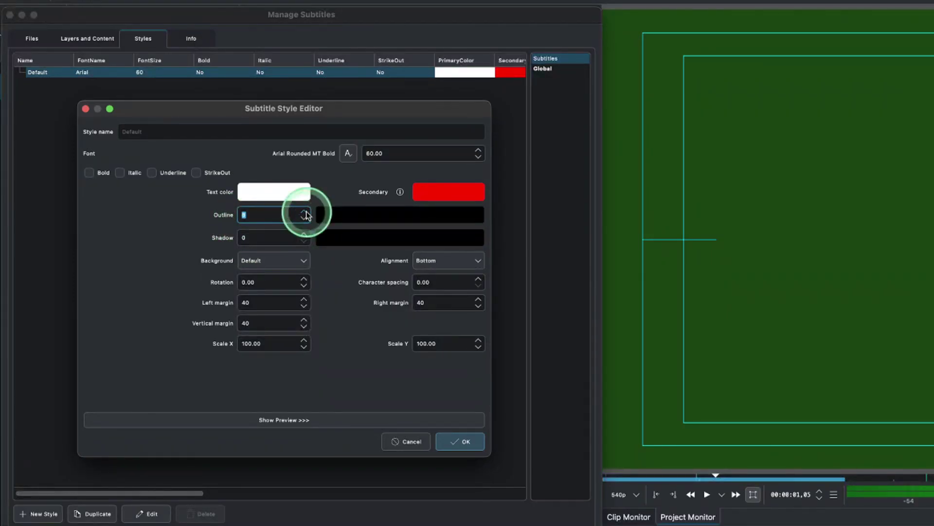
left_click(304, 213)
left_click(304, 213)
left_click(304, 212)
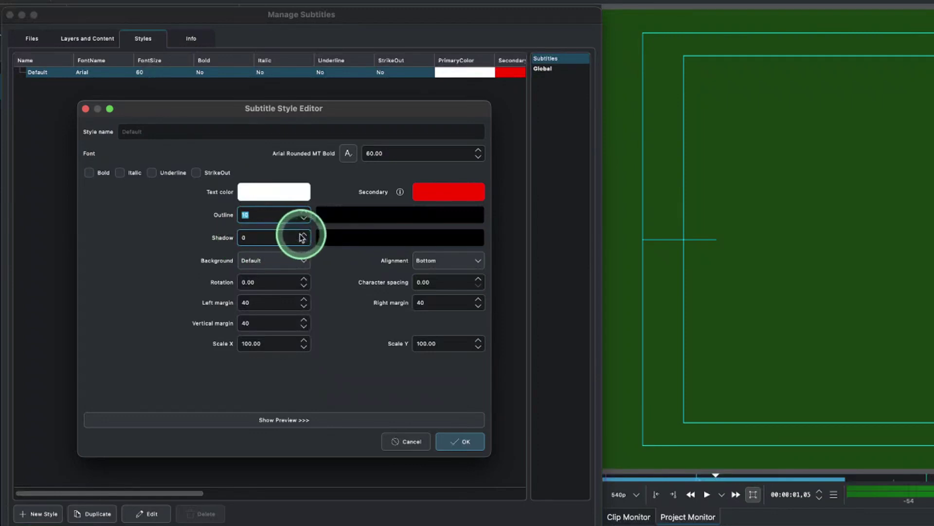
left_click(305, 235)
left_click(305, 236)
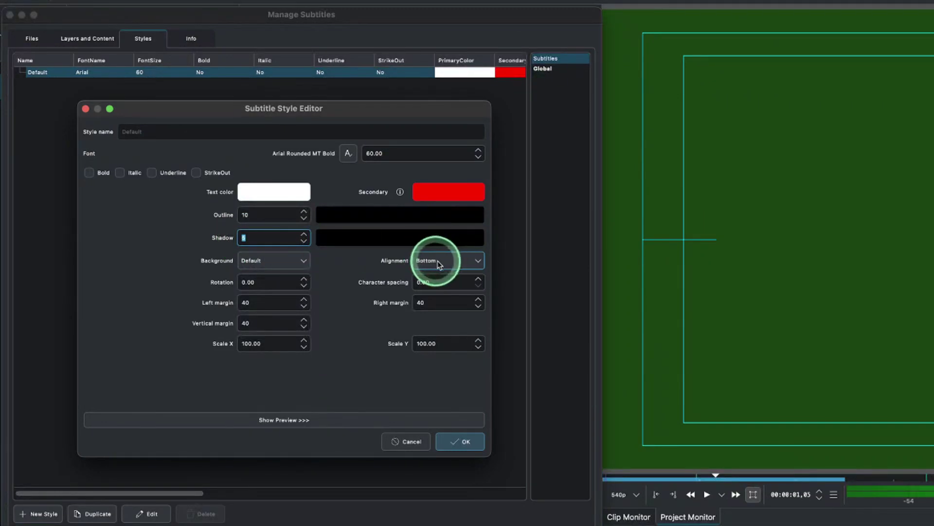
Show the style preview and reduce the Default style's outline width to 5
left_click(297, 420)
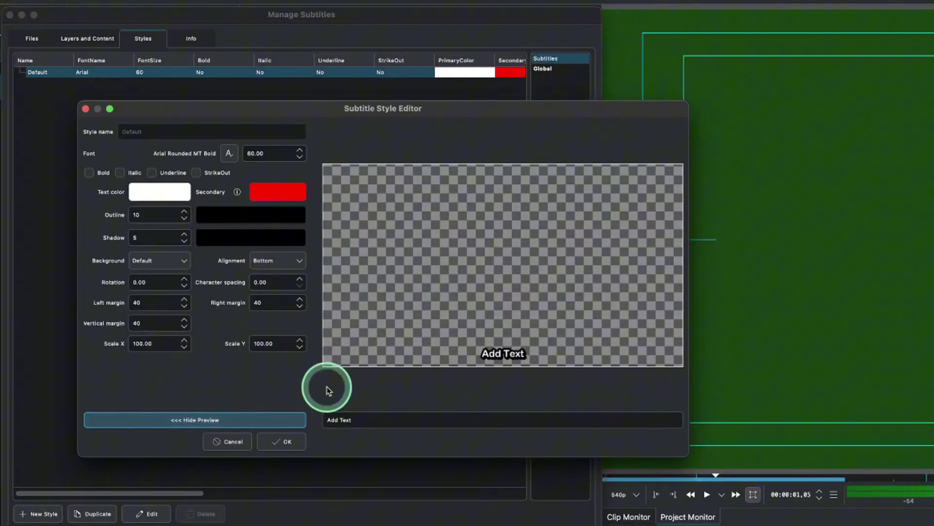
left_click_drag(433, 118, 497, 119)
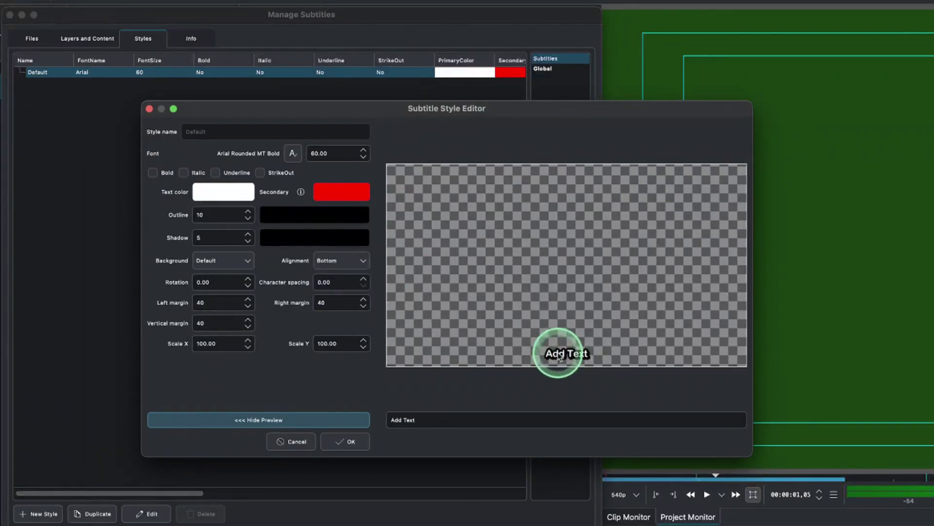
left_click(248, 219)
left_click(249, 220)
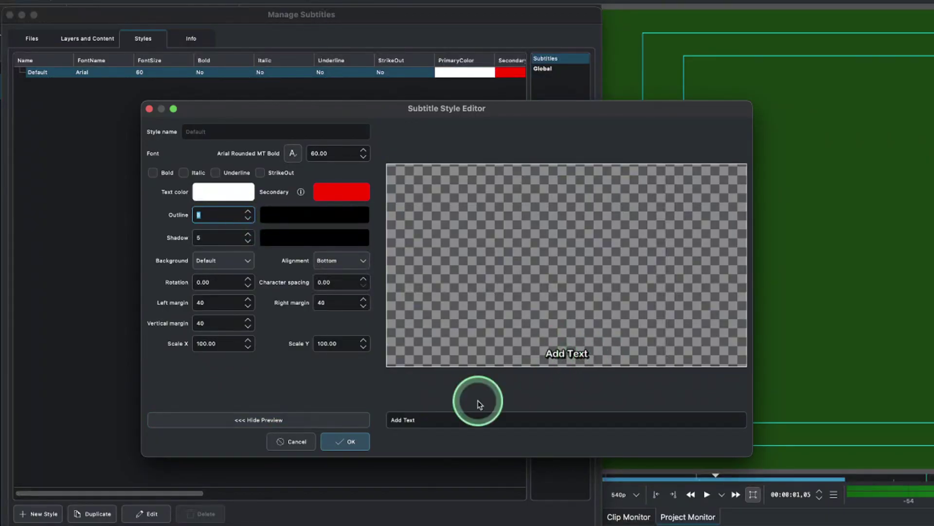
Edit the preview's sample text, then apply the Default style with OK
left_click(440, 421)
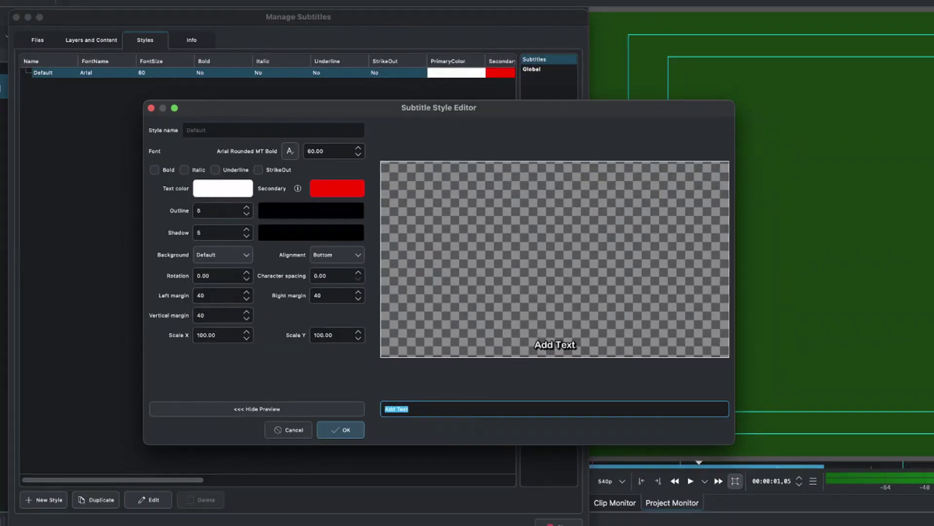
left_click(216, 402)
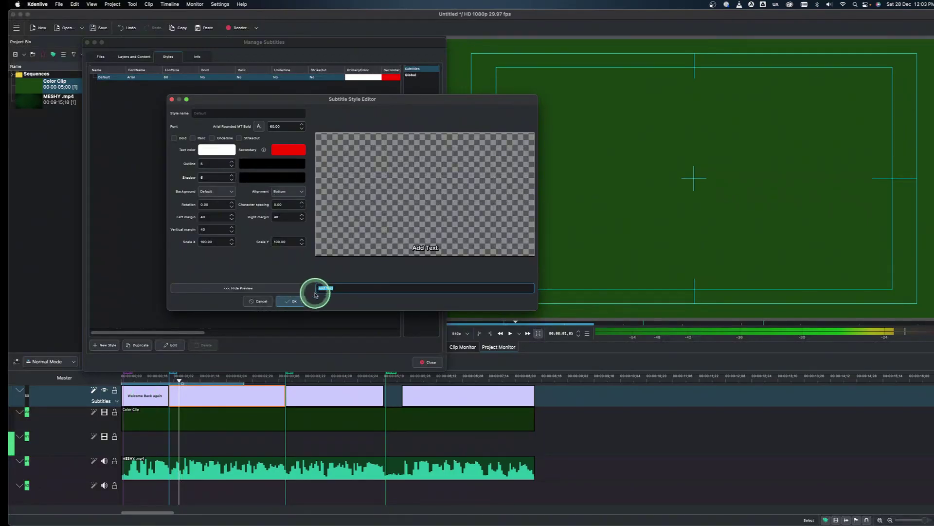
left_click(291, 302)
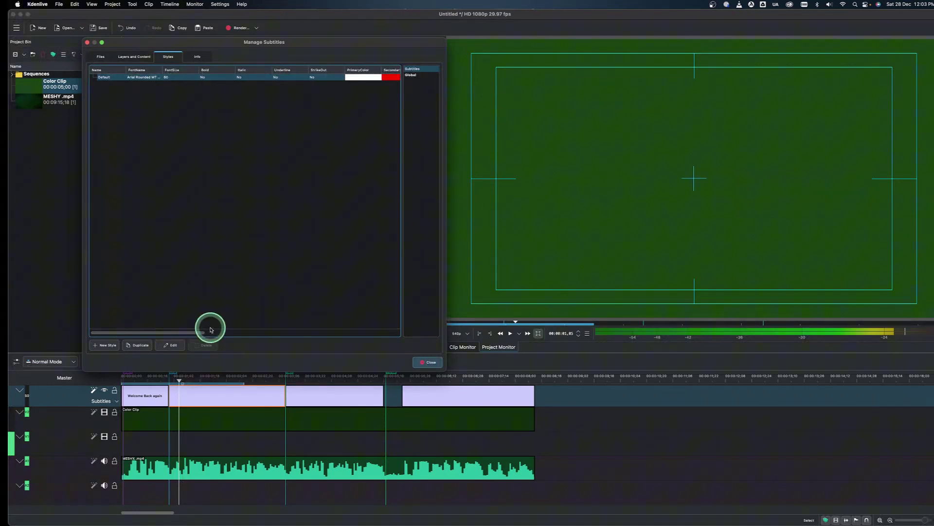
Close Manage Subtitles and jump near the timeline start to view the restyled 'Welcome Back again' subtitle
left_click(431, 363)
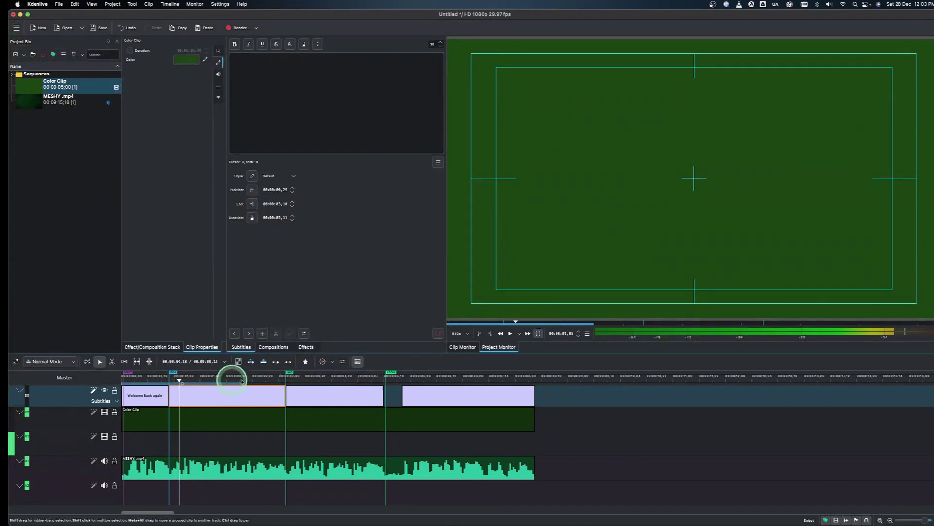
left_click(141, 375)
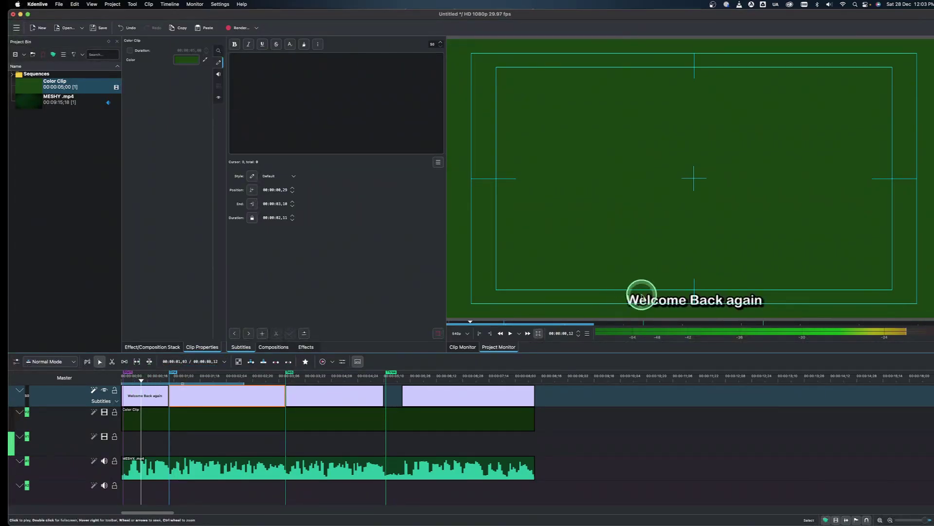